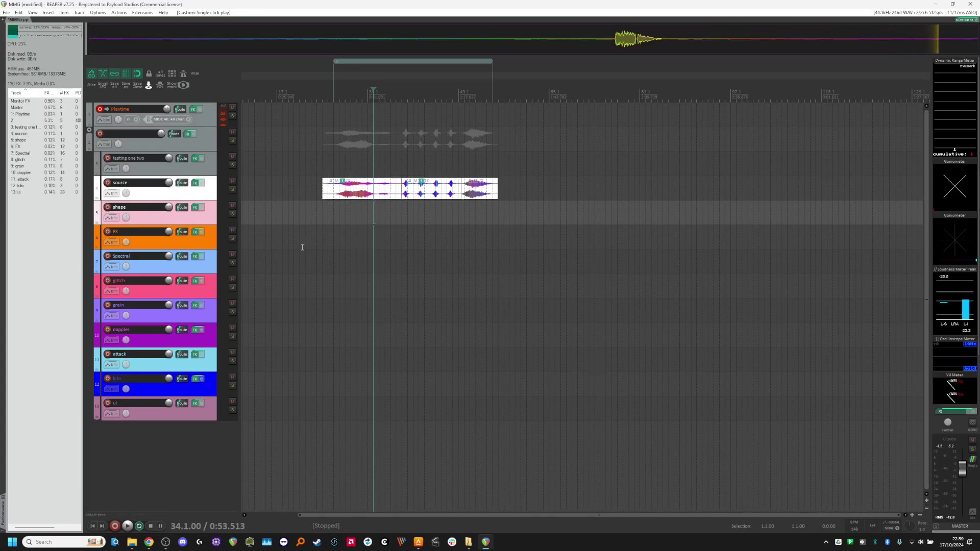
{"action": "scroll", "coordinate": [323, 264], "scroll_direction": "up", "scroll_amount": 2}
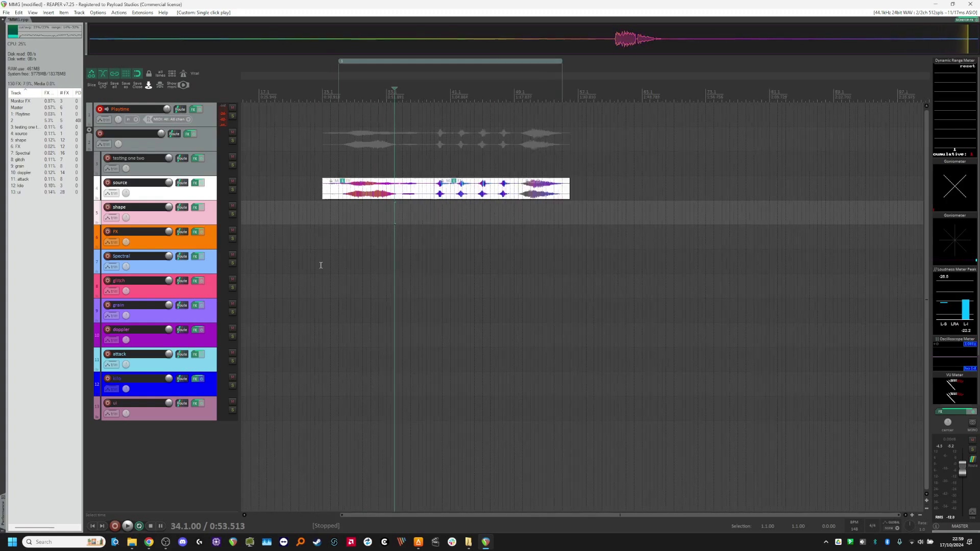
{"action": "scroll", "coordinate": [507, 299], "scroll_direction": "down", "scroll_amount": 2}
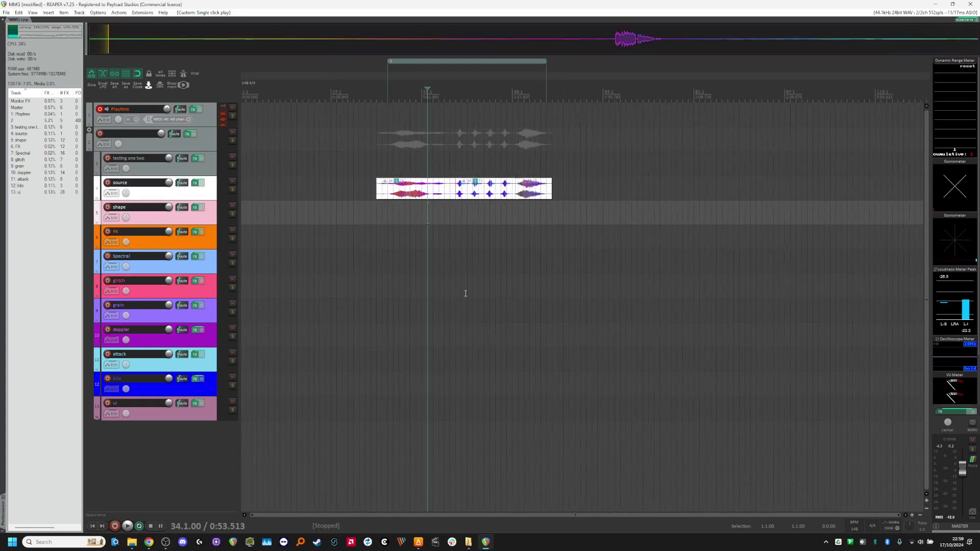
{"action": "scroll", "coordinate": [465, 293], "scroll_direction": "up", "scroll_amount": 2}
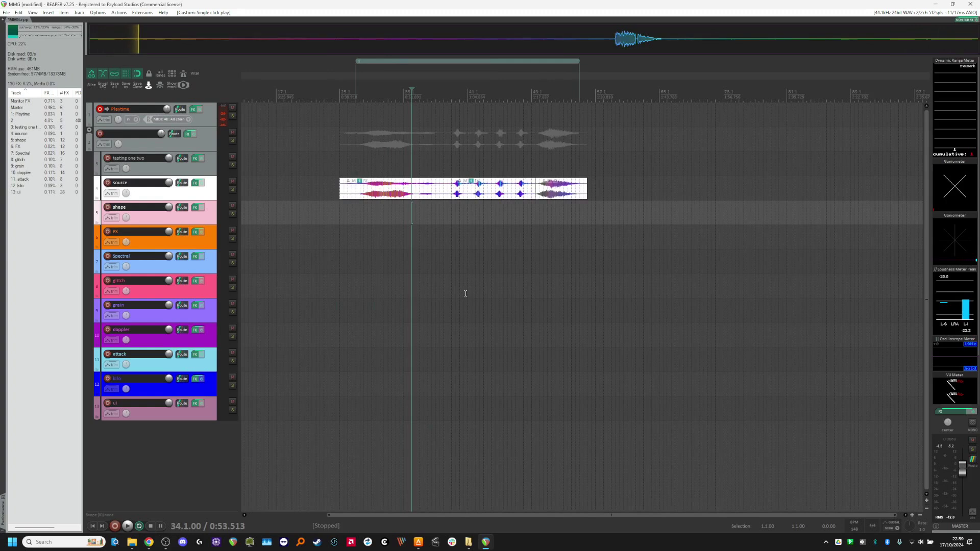
{"action": "scroll", "coordinate": [447, 294], "scroll_direction": "down", "scroll_amount": 2}
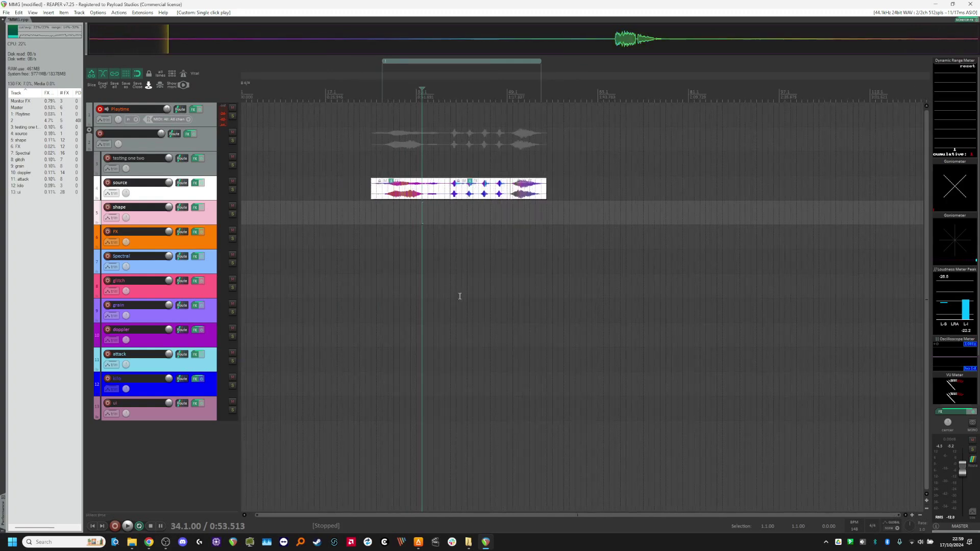
{"action": "scroll", "coordinate": [459, 296], "scroll_direction": "up", "scroll_amount": 2}
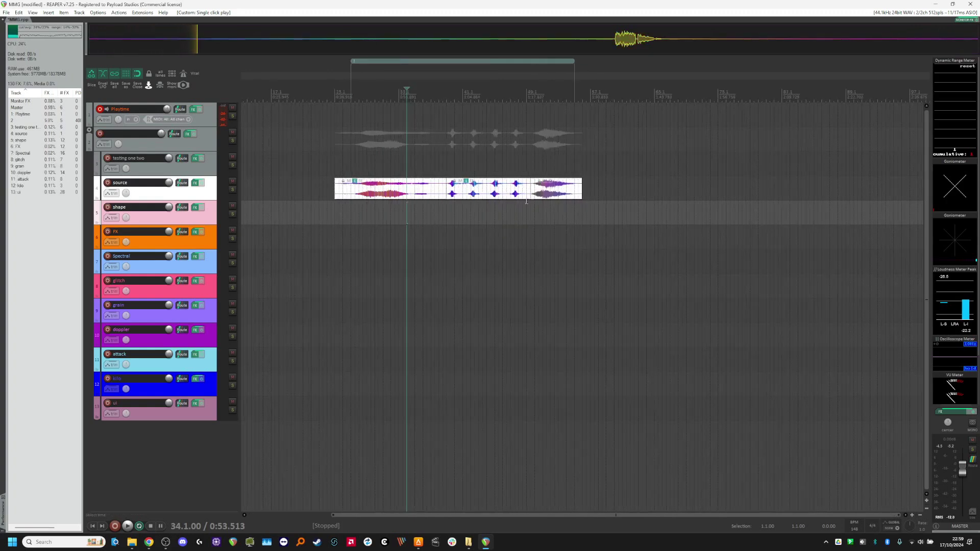
Step: Play the third and second short hits on the source track to capture them in the Global Sampler, and return the cursor to 38.1.00
{"action": "scroll", "coordinate": [426, 212], "scroll_direction": "up", "scroll_amount": 3}
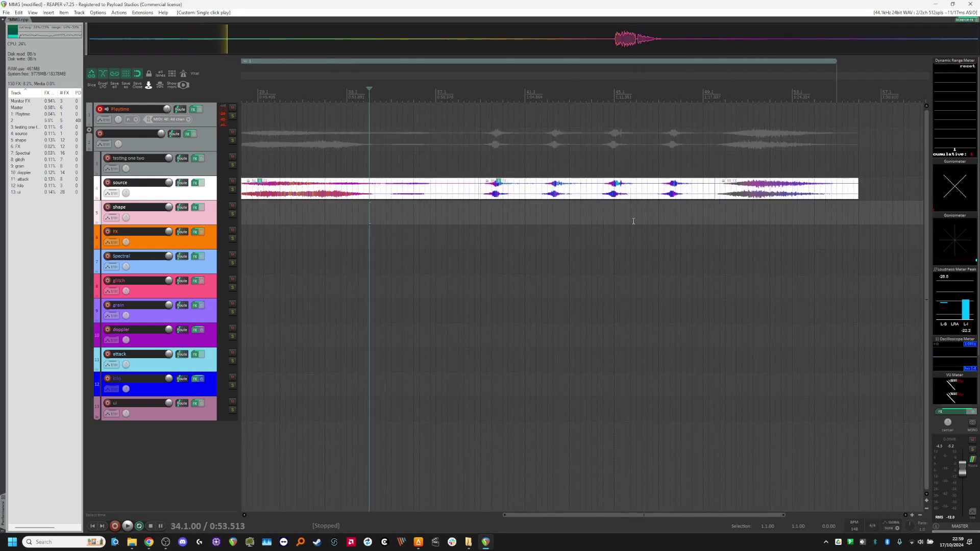
{"action": "left_click", "coordinate": [608, 206]}
{"action": "scroll", "coordinate": [613, 201], "scroll_direction": "down", "scroll_amount": 1}
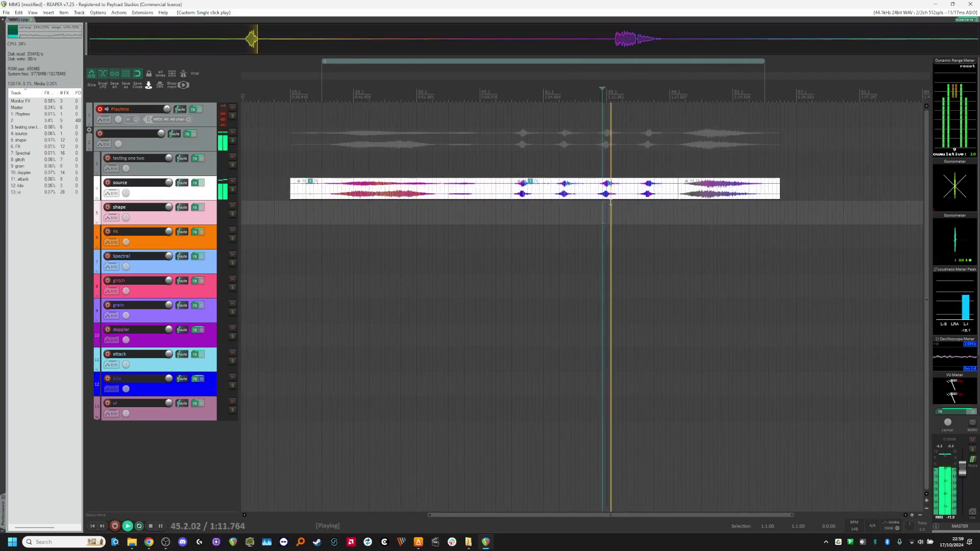
{"action": "left_click", "coordinate": [560, 207]}
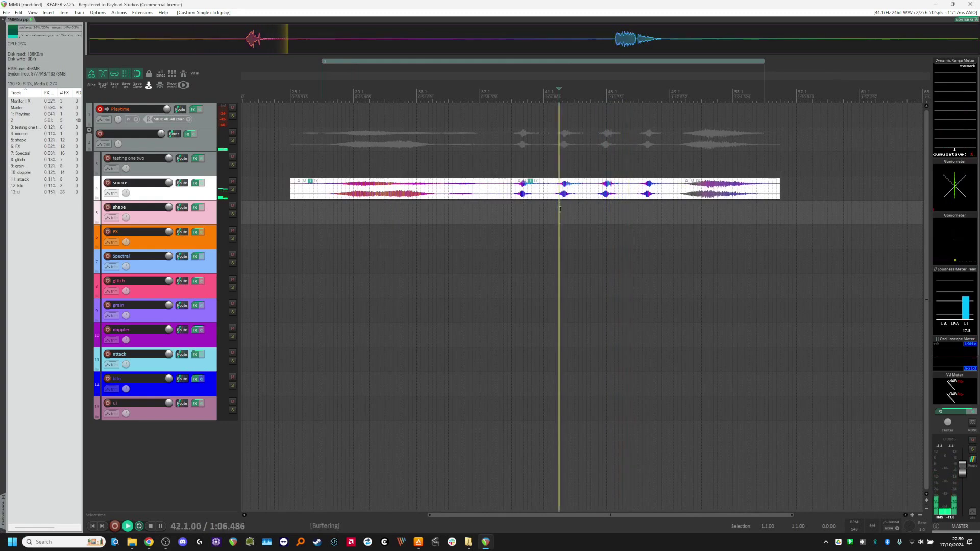
{"action": "scroll", "coordinate": [429, 265], "scroll_direction": "down", "scroll_amount": 1}
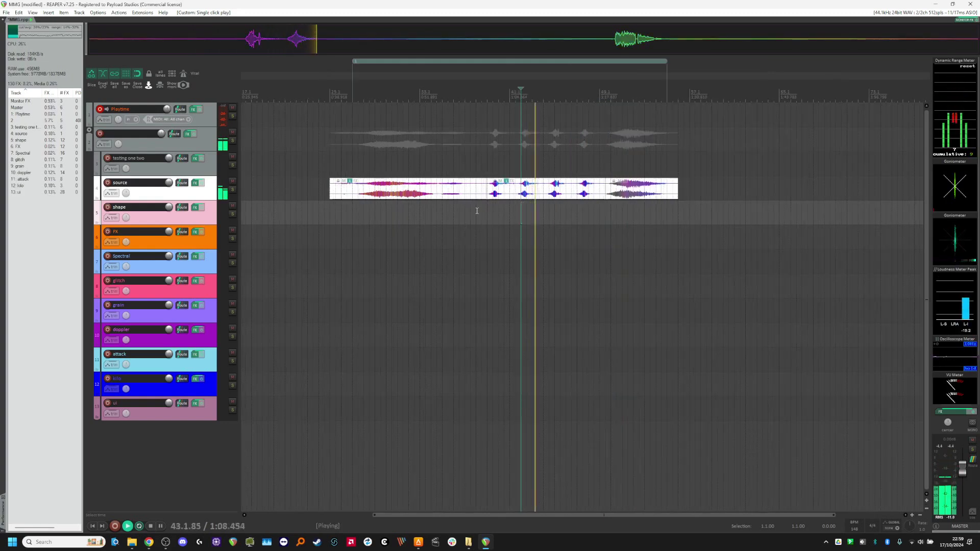
{"action": "left_click", "coordinate": [477, 213]}
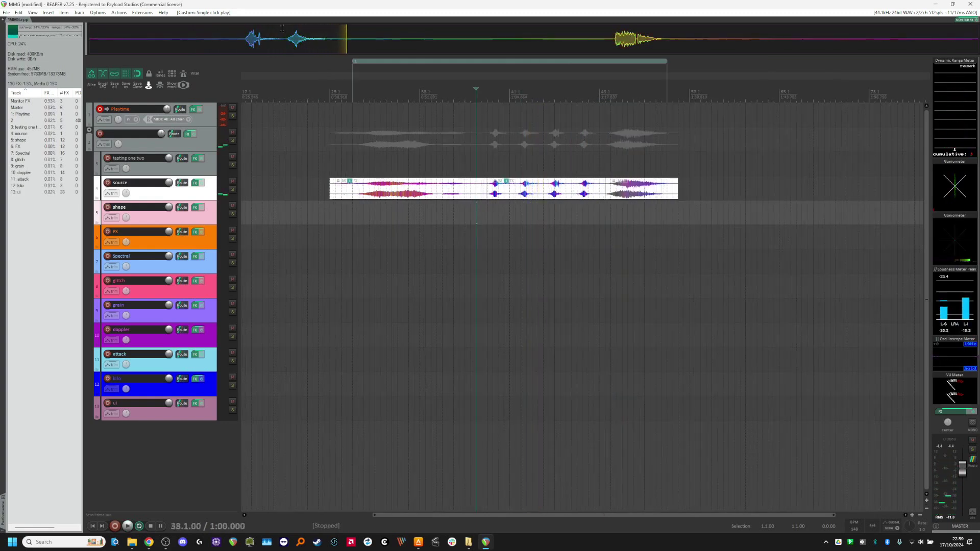
Step: Place the second sound captured in the Global Sampler onto the source track at 57.3.00, after the existing clips
{"action": "left_click_drag", "start_coordinate": [286, 32], "coordinate": [695, 186]}
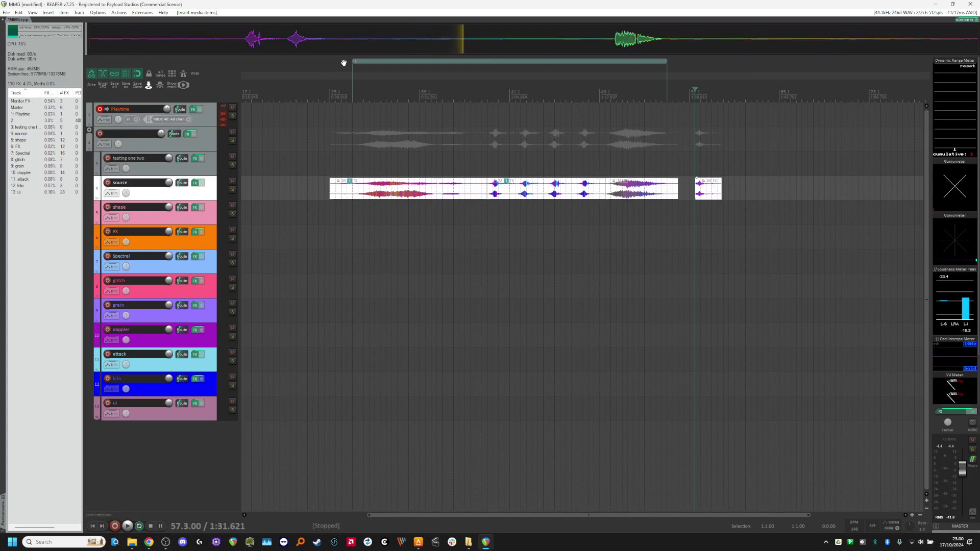
{"action": "scroll", "coordinate": [291, 240], "scroll_direction": "down", "scroll_amount": 2}
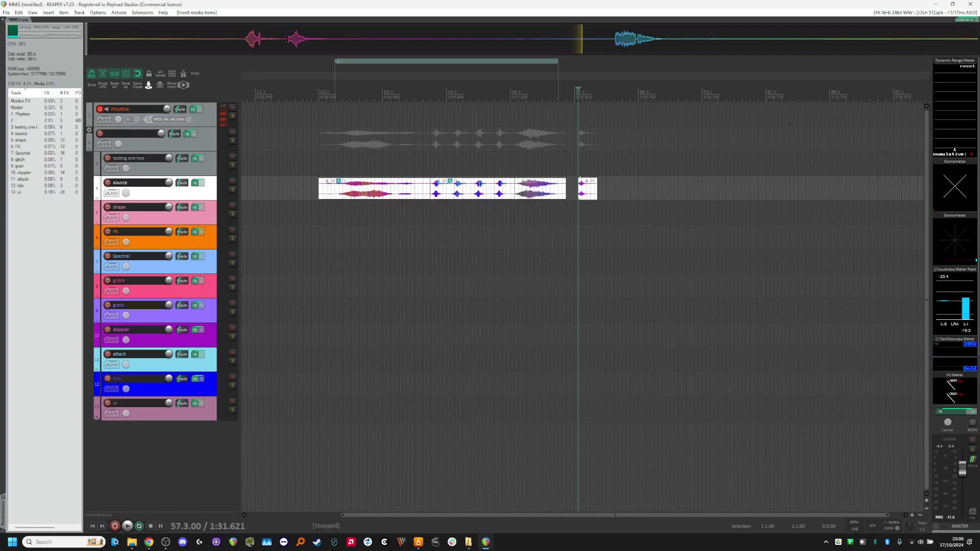
Step: Examine the monitoring FX chain with its Global Sampler and SoundID Reference plugins, and close it
{"action": "left_click", "coordinate": [47, 13]}
{"action": "mouse_move", "coordinate": [34, 13]}
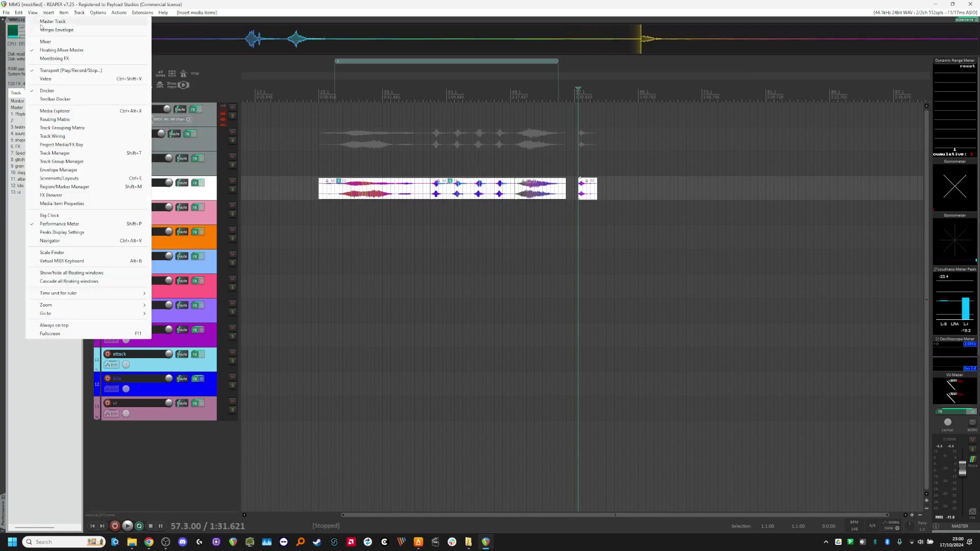
{"action": "left_click", "coordinate": [54, 58]}
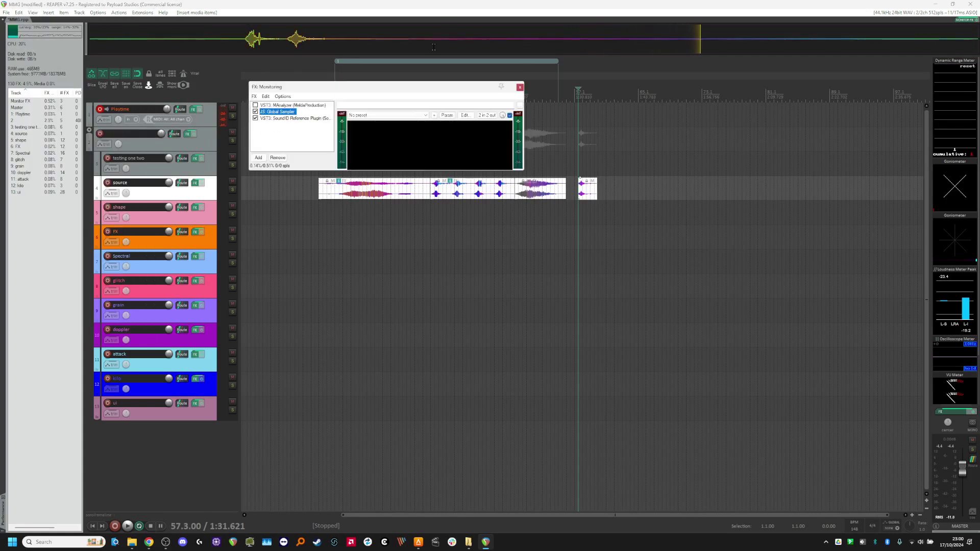
{"action": "left_click_drag", "start_coordinate": [482, 87], "coordinate": [529, 74]}
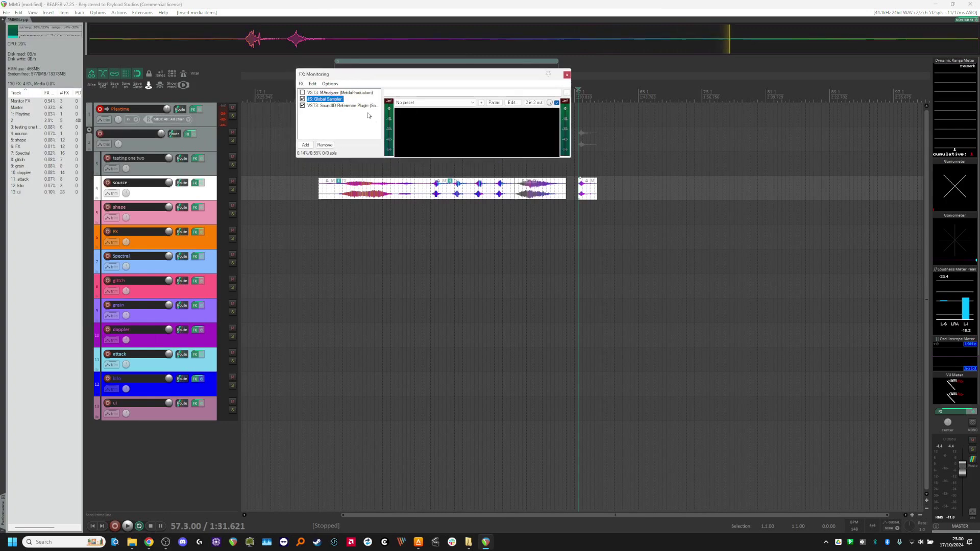
{"action": "left_click", "coordinate": [356, 106]}
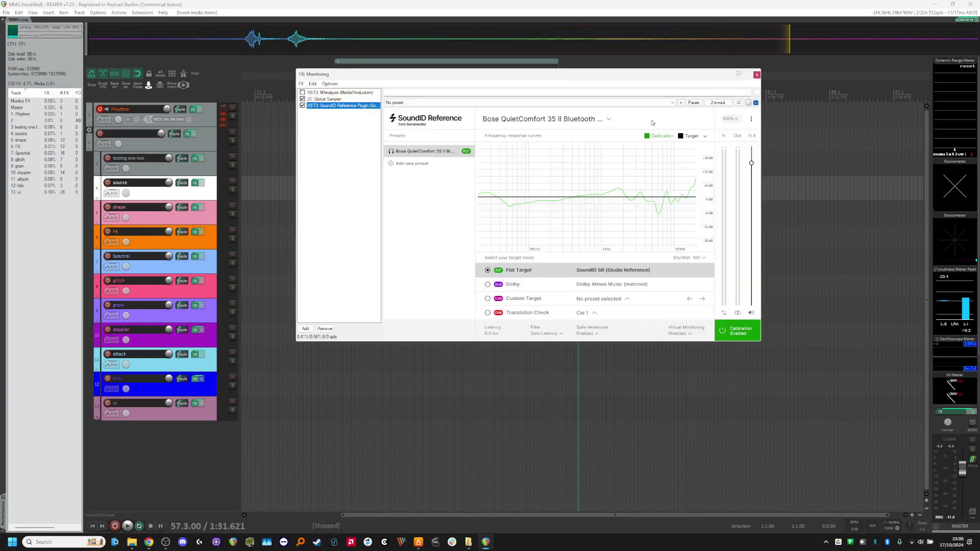
{"action": "left_click", "coordinate": [758, 75]}
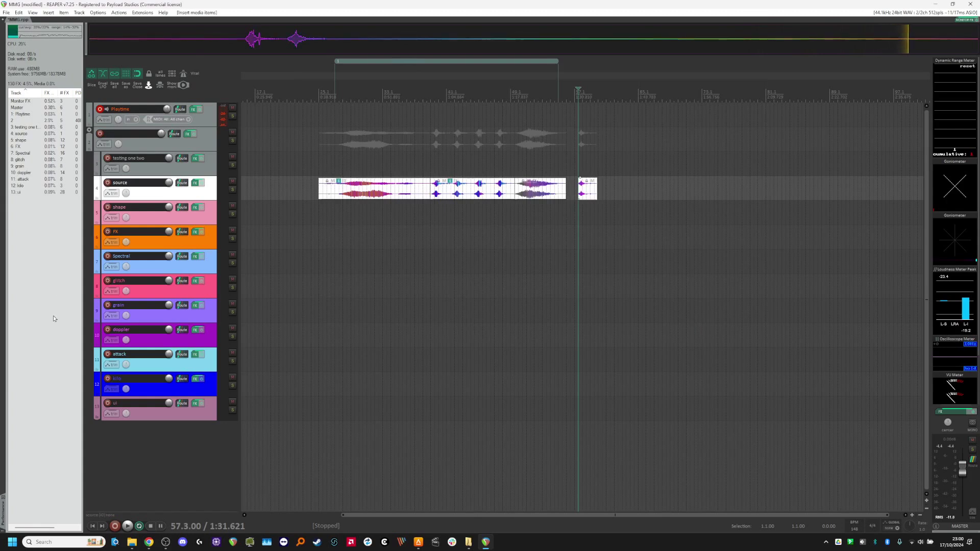
Step: Bring up the docked media browser and look through its list of hit sound effects
{"action": "key", "text": "c"}
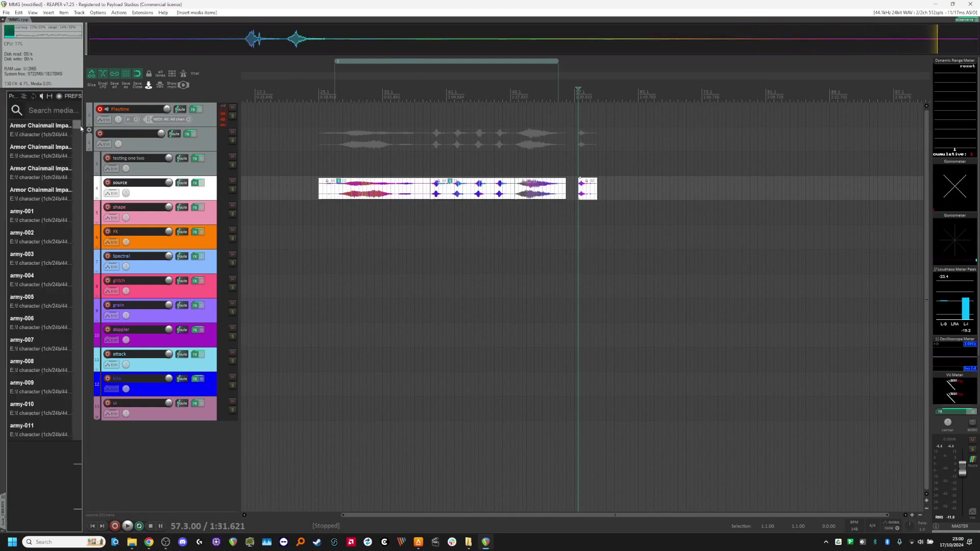
{"action": "left_click_drag", "start_coordinate": [78, 135], "coordinate": [74, 309]}
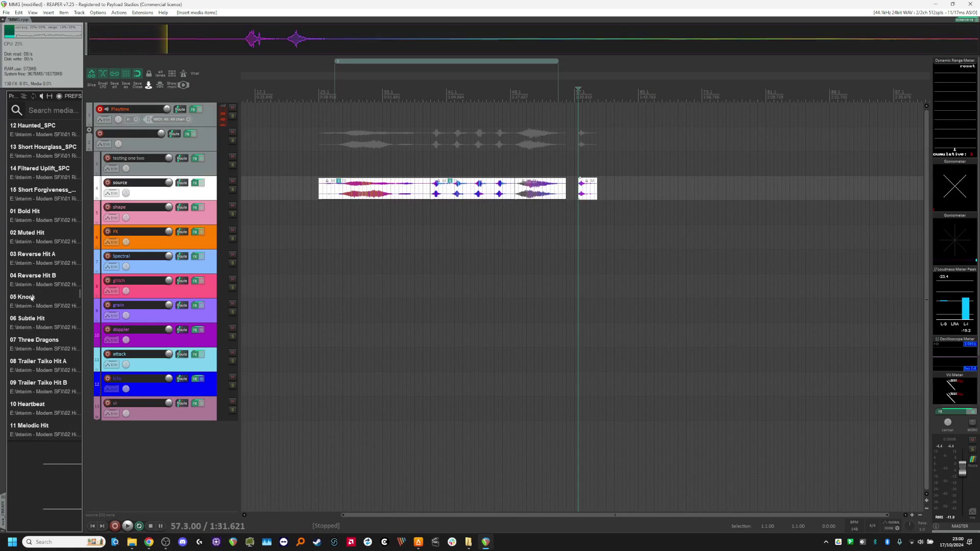
{"action": "scroll", "coordinate": [46, 281], "scroll_direction": "down", "scroll_amount": 3}
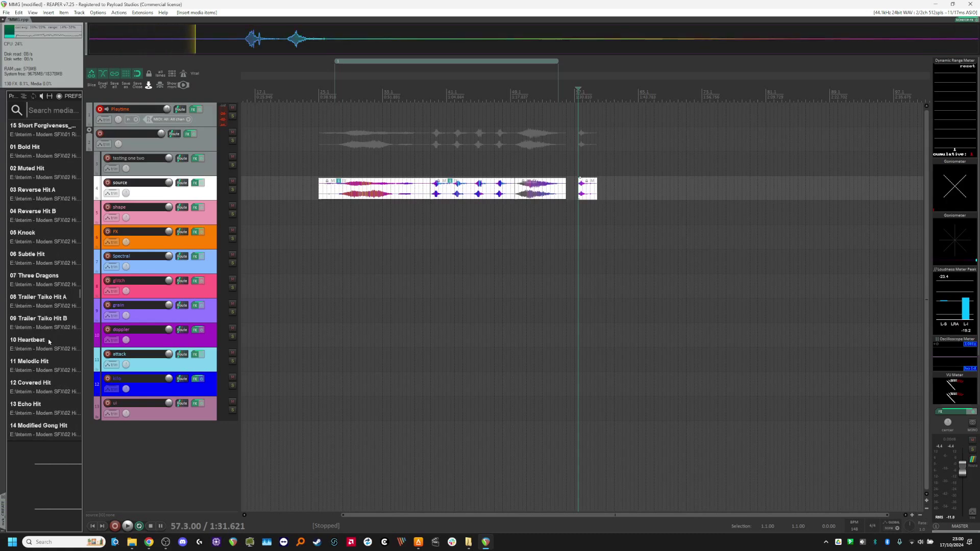
{"action": "scroll", "coordinate": [38, 327], "scroll_direction": "down", "scroll_amount": 2}
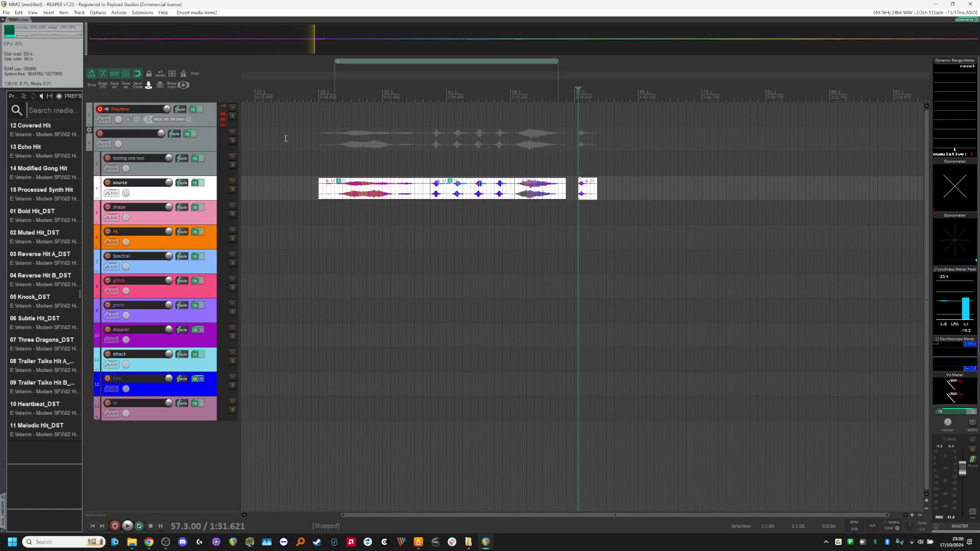
Step: Show the master track above the other tracks and open its FX chain
{"action": "left_click", "coordinate": [35, 13]}
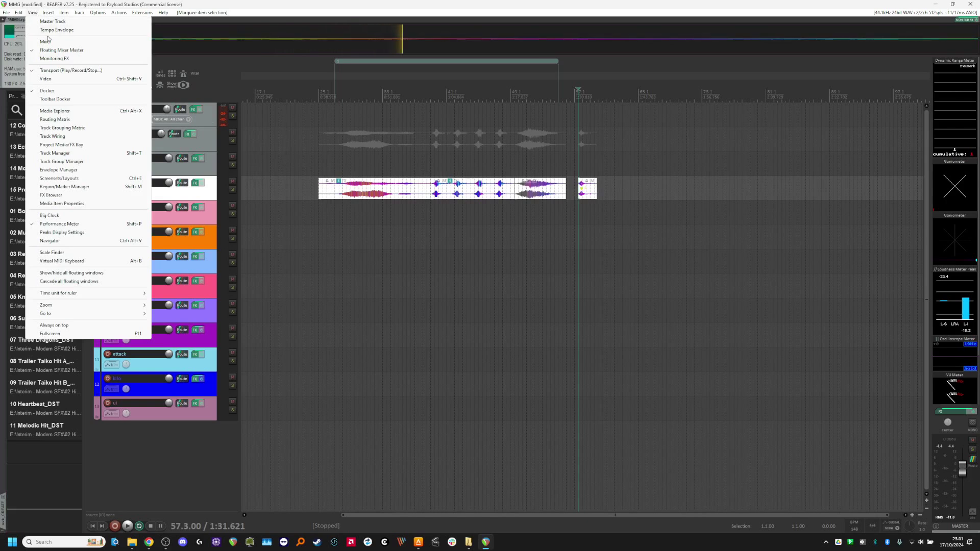
{"action": "left_click", "coordinate": [52, 21]}
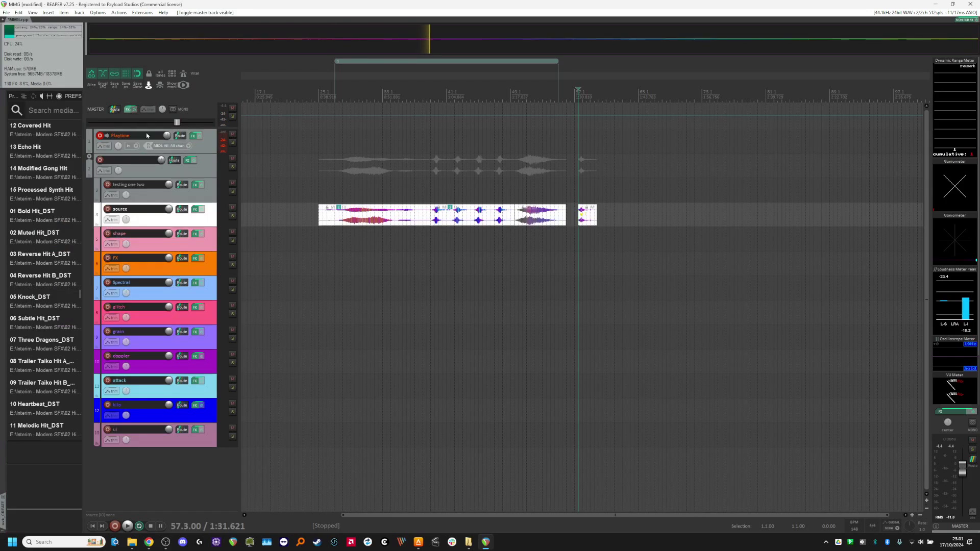
{"action": "key", "text": "m"}
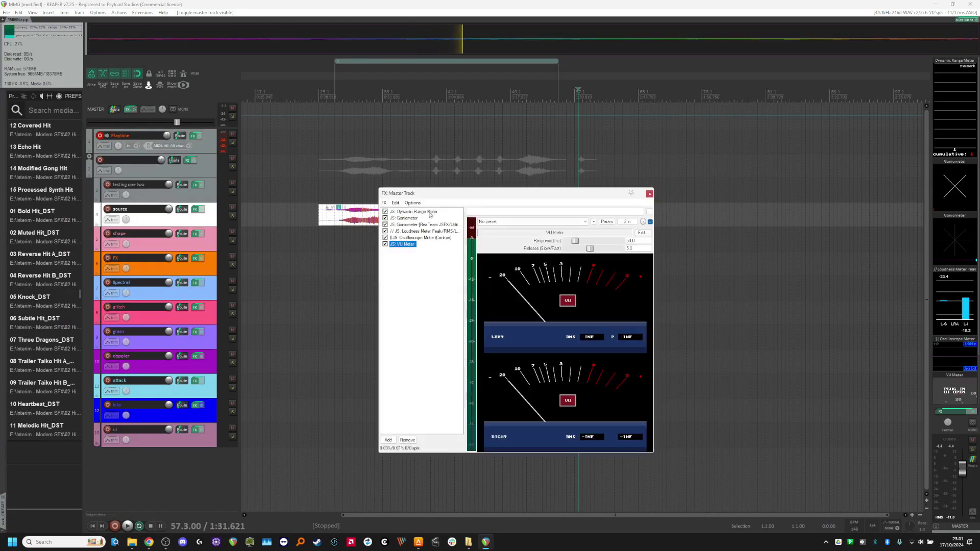
Step: Review the master track's metering effects from Dynamic Range Meter through VU Meter, and close the FX chain
{"action": "left_click", "coordinate": [428, 212]}
{"action": "left_click", "coordinate": [416, 225]}
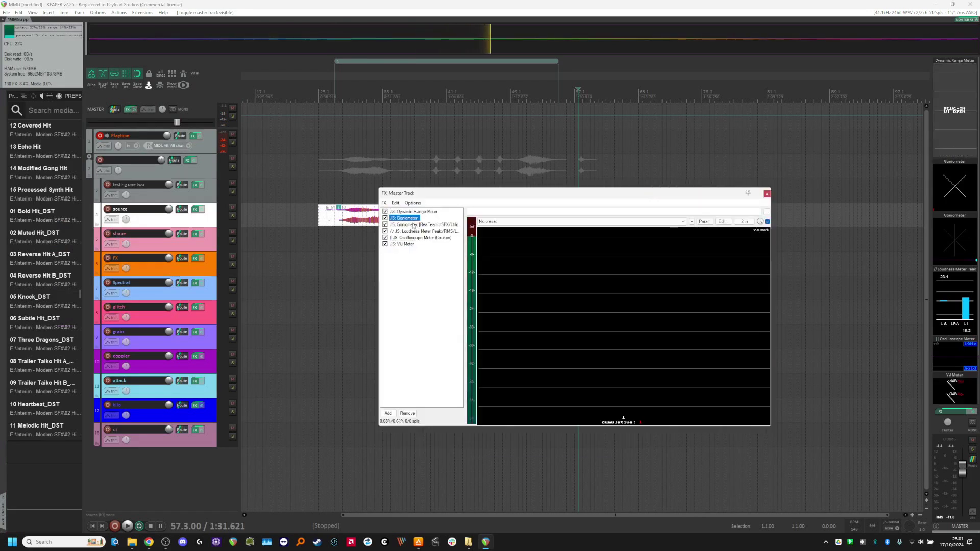
{"action": "left_click", "coordinate": [415, 232]}
{"action": "left_click", "coordinate": [411, 238]}
{"action": "left_click", "coordinate": [407, 245]}
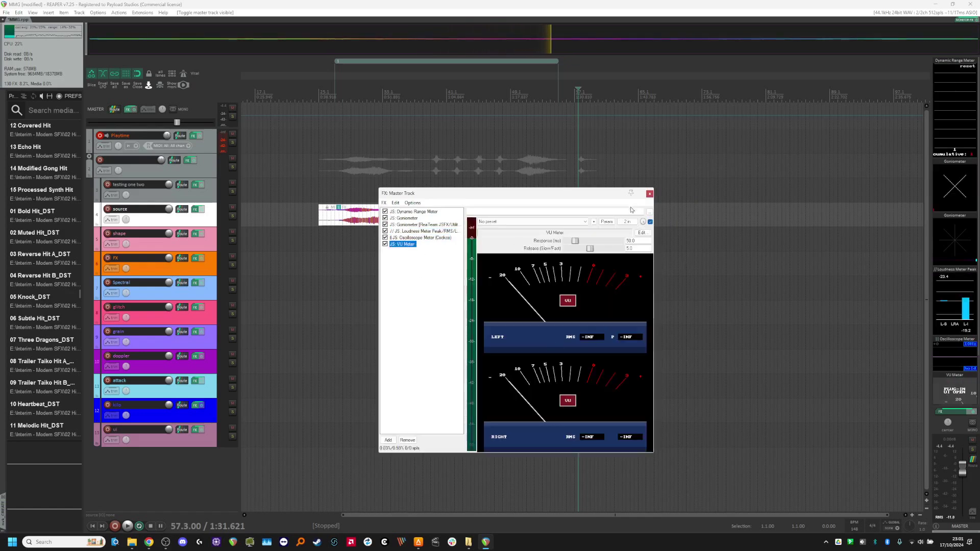
{"action": "left_click", "coordinate": [650, 193]}
Step: Play the source track from 46.4.00 through the last short hit and stop playback
{"action": "left_click", "coordinate": [497, 225]}
{"action": "scroll", "coordinate": [495, 230], "scroll_direction": "up", "scroll_amount": 5}
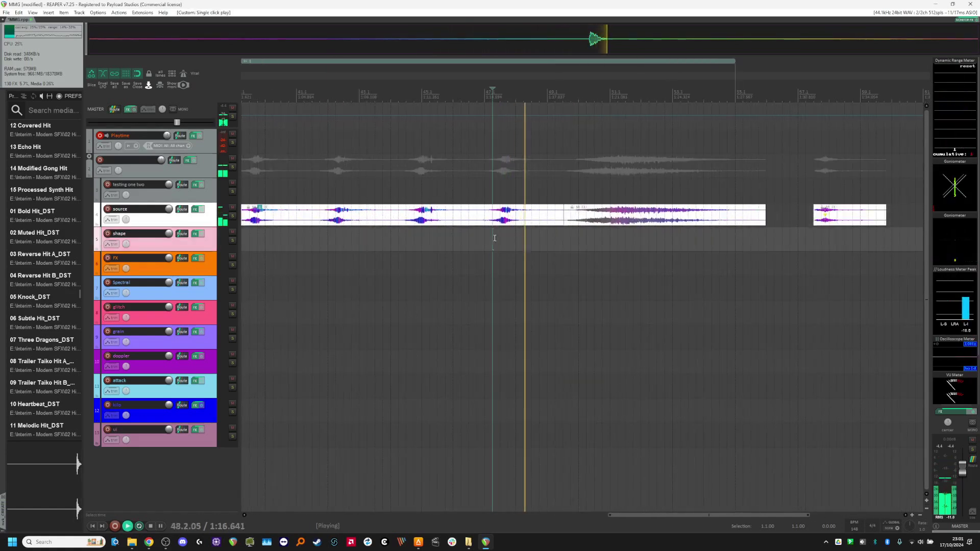
{"action": "scroll", "coordinate": [494, 238], "scroll_direction": "down", "scroll_amount": 3}
{"action": "key", "text": "space"}
Step: Loop the final swell on the source track from 50.3.00 to 52.2.00 and lower the master volume while watching the meters
{"action": "left_click_drag", "start_coordinate": [566, 245], "coordinate": [604, 247]}
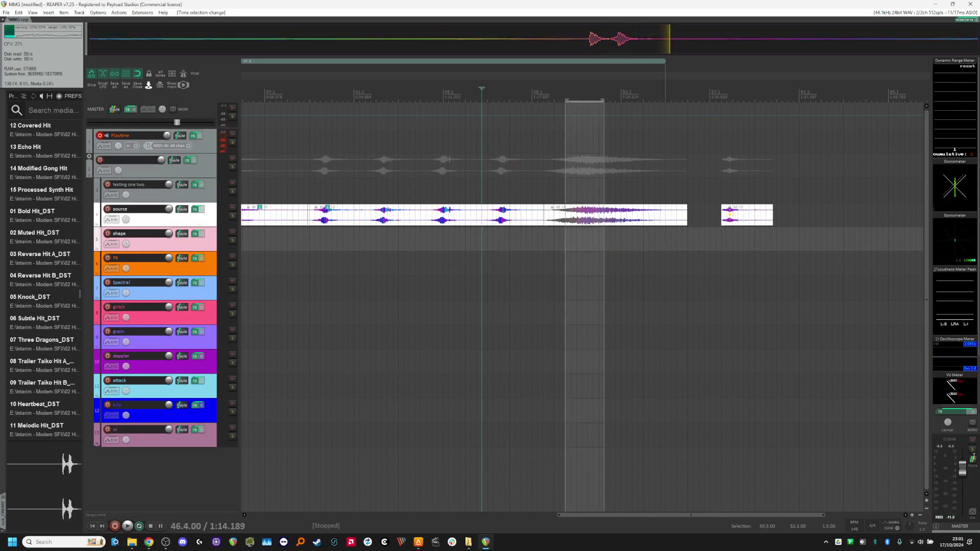
{"action": "left_click", "coordinate": [599, 263]}
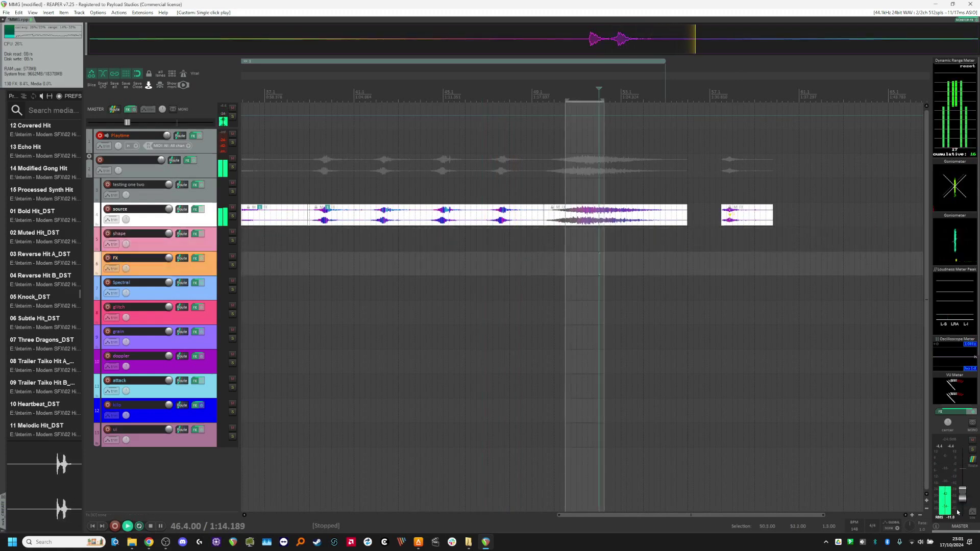
{"action": "scroll", "coordinate": [967, 498], "scroll_direction": "down", "scroll_amount": 3}
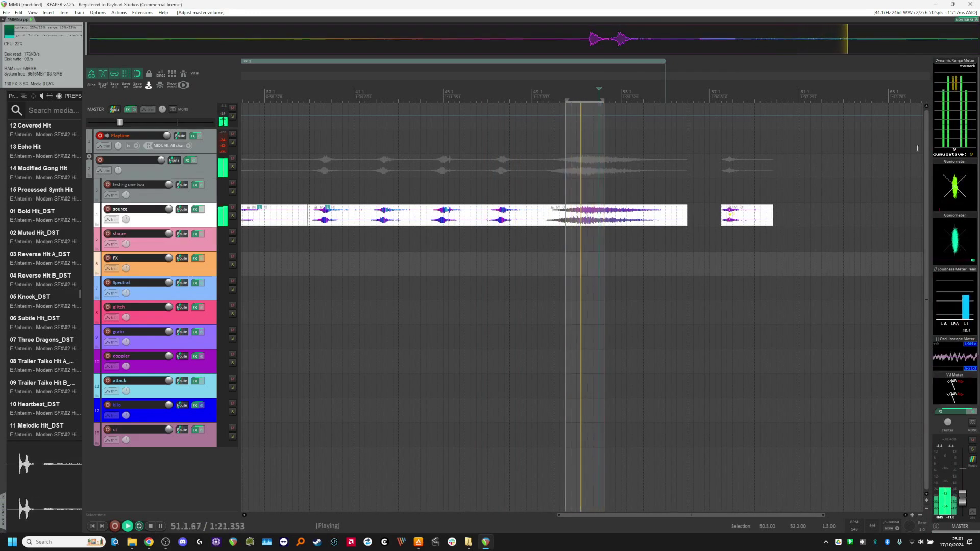
{"action": "scroll", "coordinate": [876, 381], "scroll_direction": "down", "scroll_amount": 2}
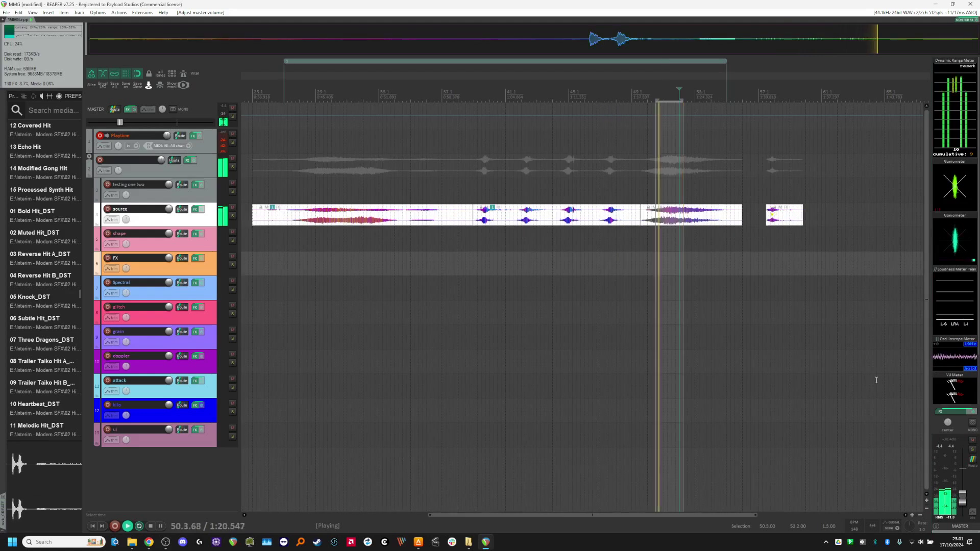
{"action": "scroll", "coordinate": [861, 386], "scroll_direction": "down", "scroll_amount": 1}
{"action": "scroll", "coordinate": [790, 331], "scroll_direction": "up", "scroll_amount": 1}
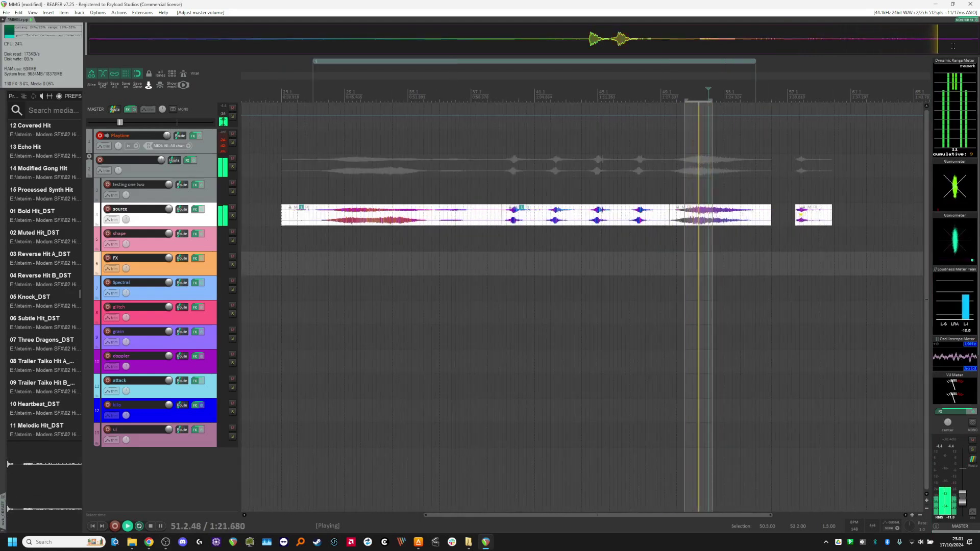
Step: Clear the time selection with the edit cursor stopped at 38.3.00, and select the source track
{"action": "left_click", "coordinate": [494, 250]}
{"action": "key", "text": "space"}
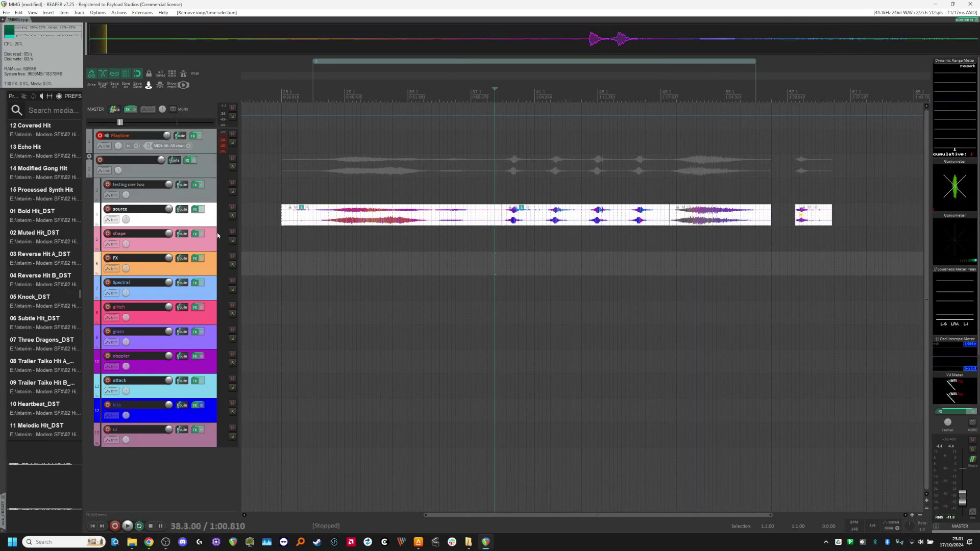
{"action": "scroll", "coordinate": [313, 430], "scroll_direction": "down", "scroll_amount": 2}
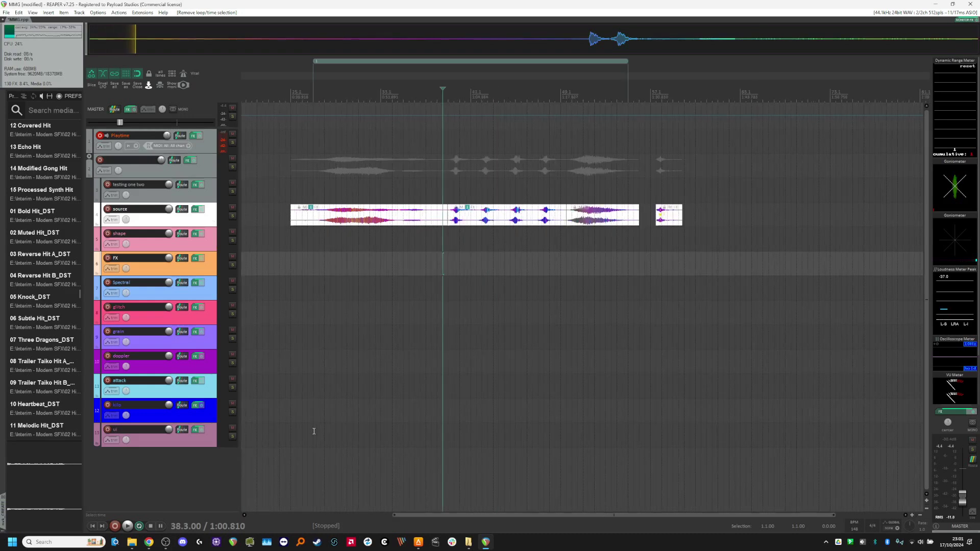
{"action": "left_click", "coordinate": [212, 224]}
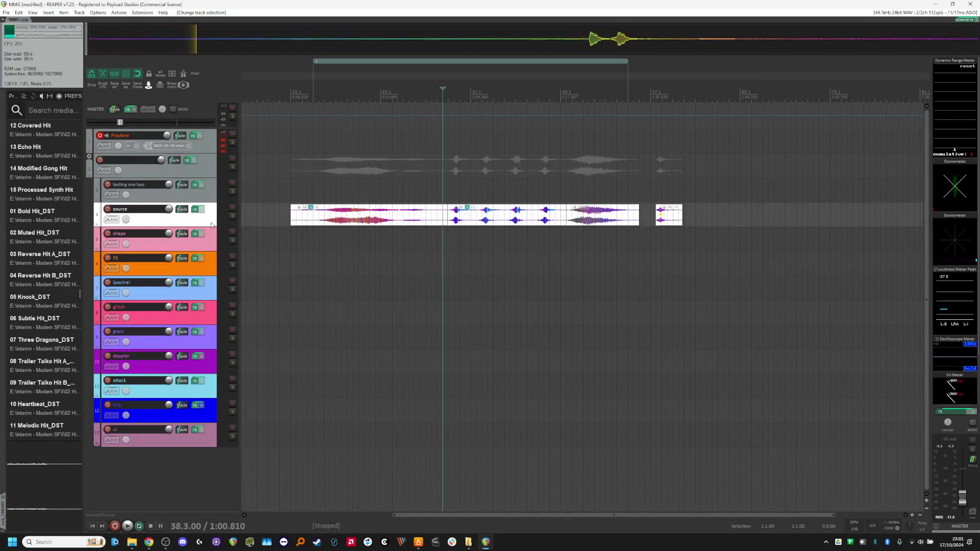
Step: Bring up the radial FX menu, view it beside the source track's FX chain, and close the chain
{"action": "key", "text": "q"}
{"action": "left_click_drag", "start_coordinate": [212, 141], "coordinate": [762, 204]}
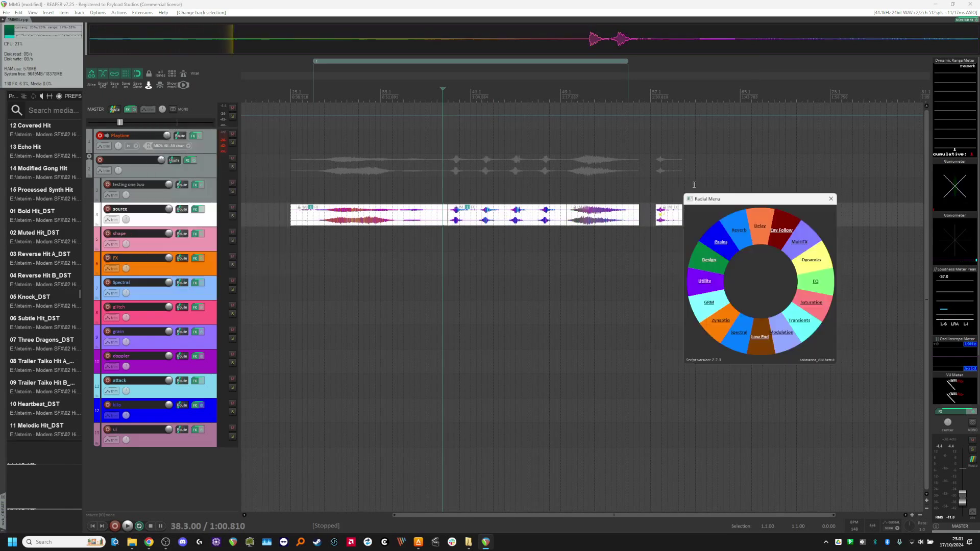
{"action": "left_click", "coordinate": [195, 209]}
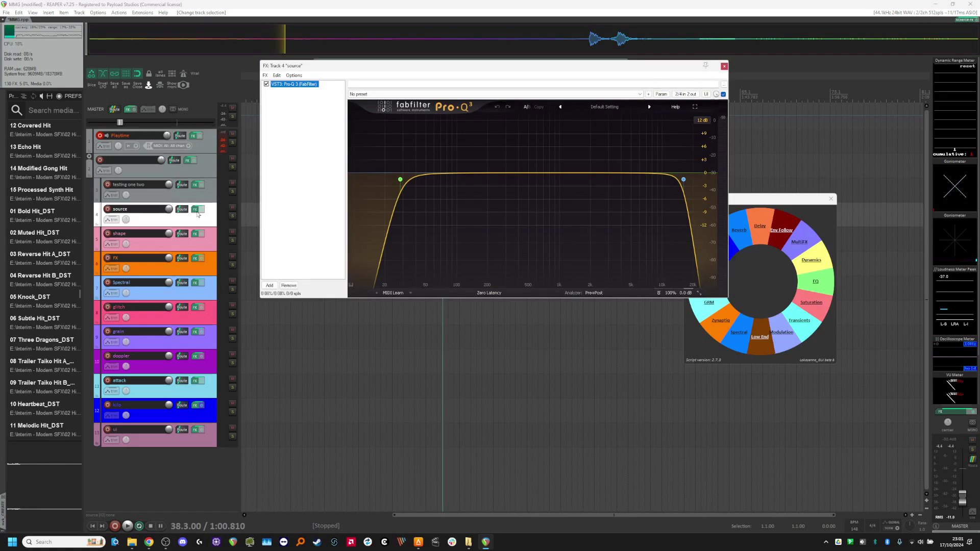
{"action": "left_click_drag", "start_coordinate": [775, 201], "coordinate": [856, 146]}
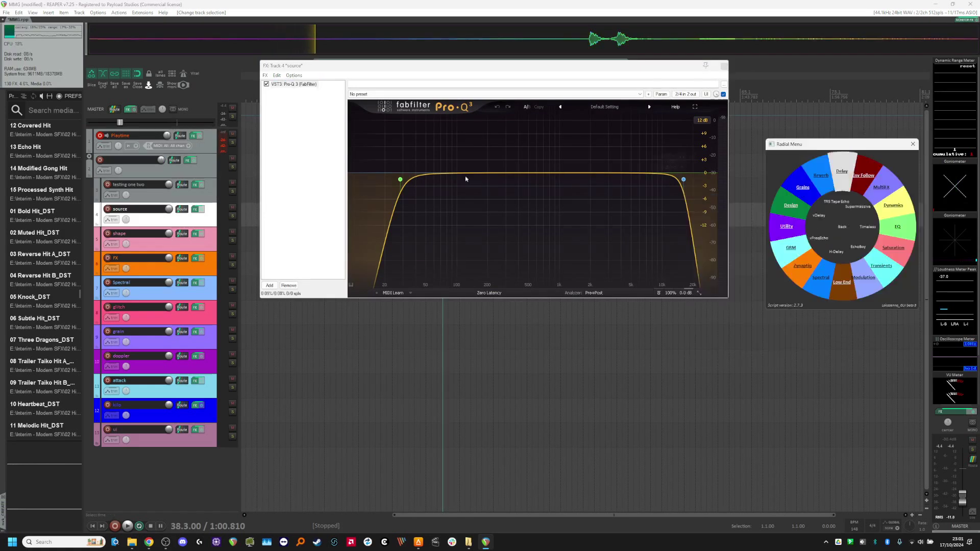
{"action": "left_click_drag", "start_coordinate": [467, 65], "coordinate": [455, 109]}
{"action": "left_click", "coordinate": [712, 109]}
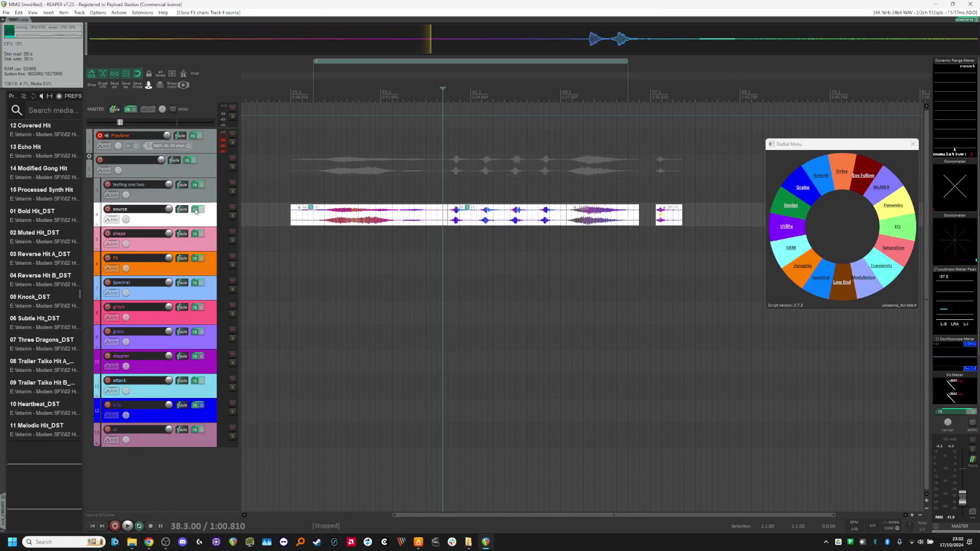
Step: Filter the source track's Add FX browser by "pro q", clear the filter to view all plugins, and cancel without adding any
{"action": "double_click", "coordinate": [296, 185]}
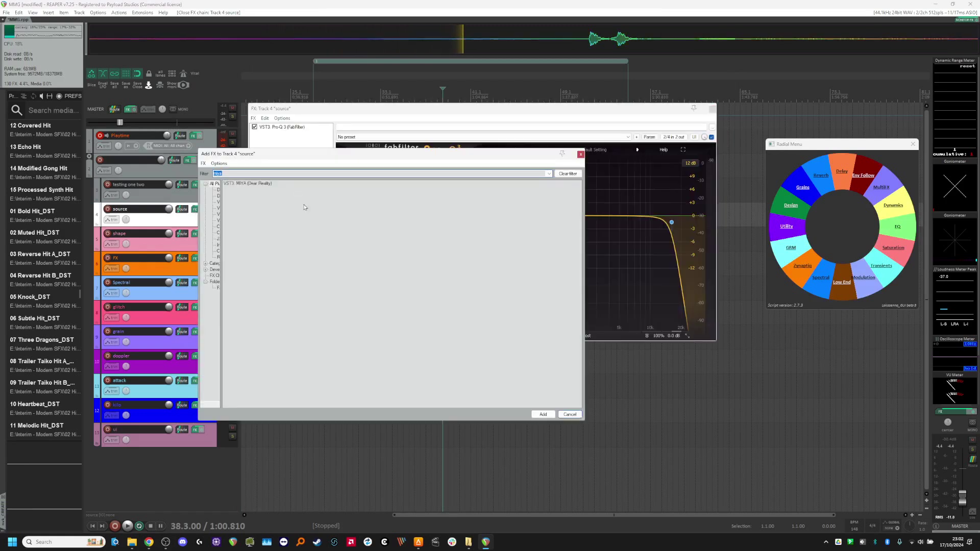
{"action": "type", "text": "pro q"}
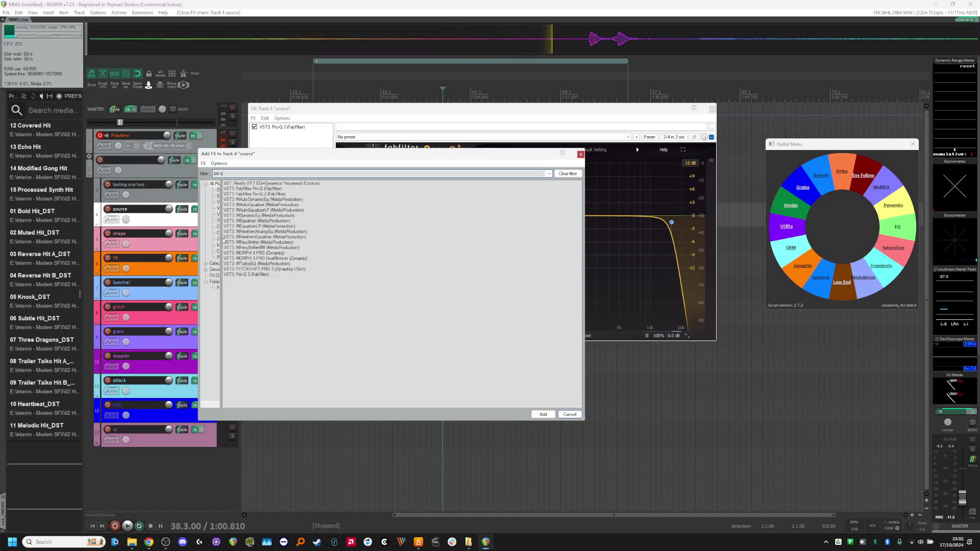
{"action": "left_click_drag", "start_coordinate": [222, 239], "coordinate": [247, 255]}
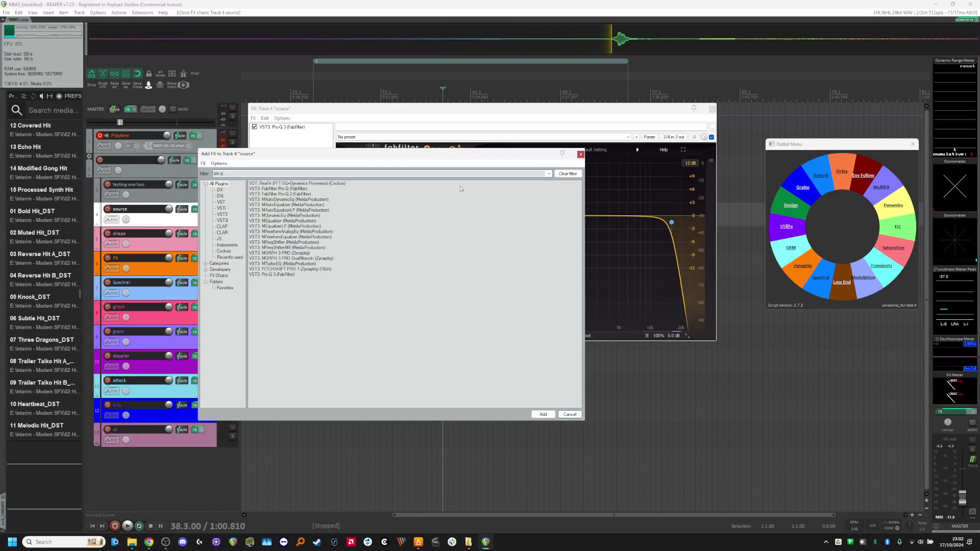
{"action": "left_click", "coordinate": [567, 173]}
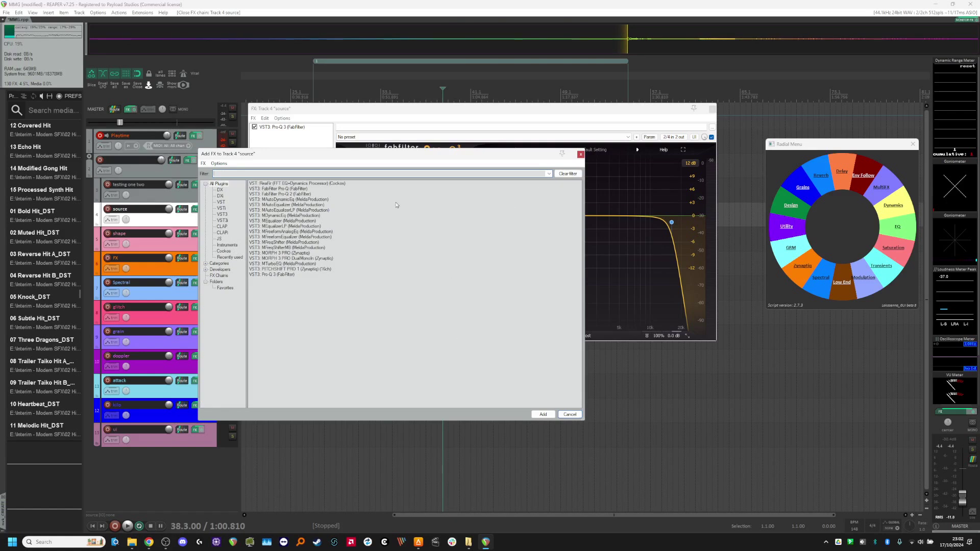
{"action": "left_click_drag", "start_coordinate": [258, 407], "coordinate": [236, 408]}
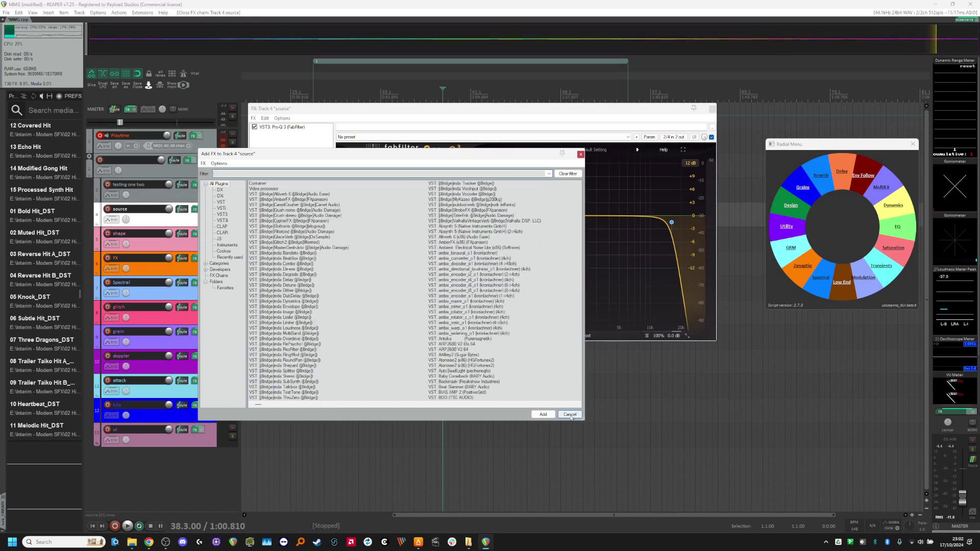
{"action": "left_click", "coordinate": [570, 415]}
Step: Preview the radial menu's effect categories, such as Env Follow and MultiFX, and close the source track's FX chain
{"action": "left_click_drag", "start_coordinate": [885, 146], "coordinate": [875, 178]}
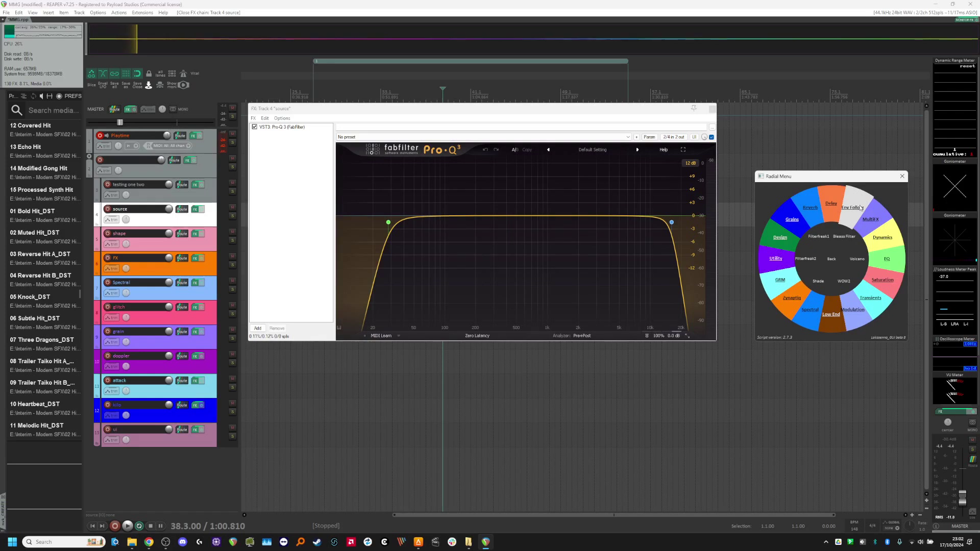
{"action": "mouse_move", "coordinate": [883, 292]}
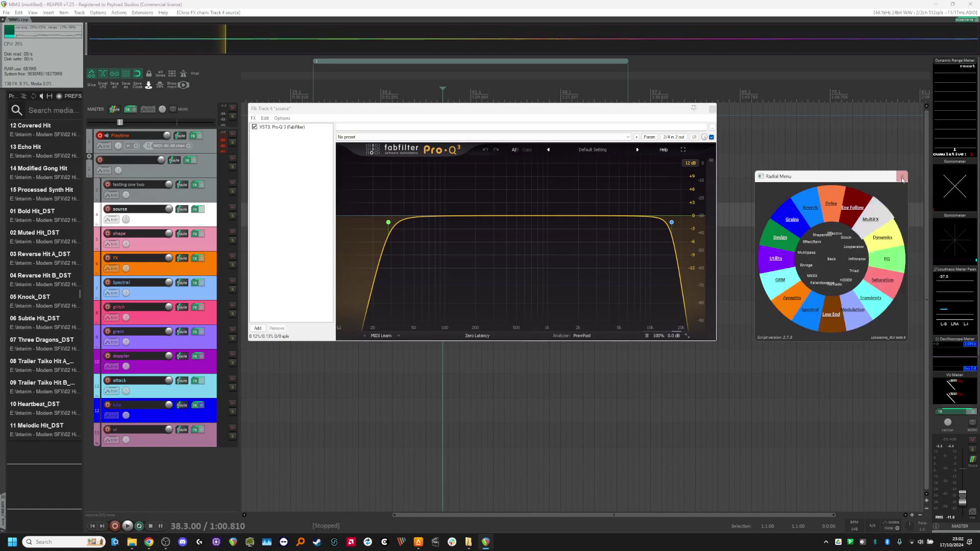
{"action": "mouse_move", "coordinate": [895, 267]}
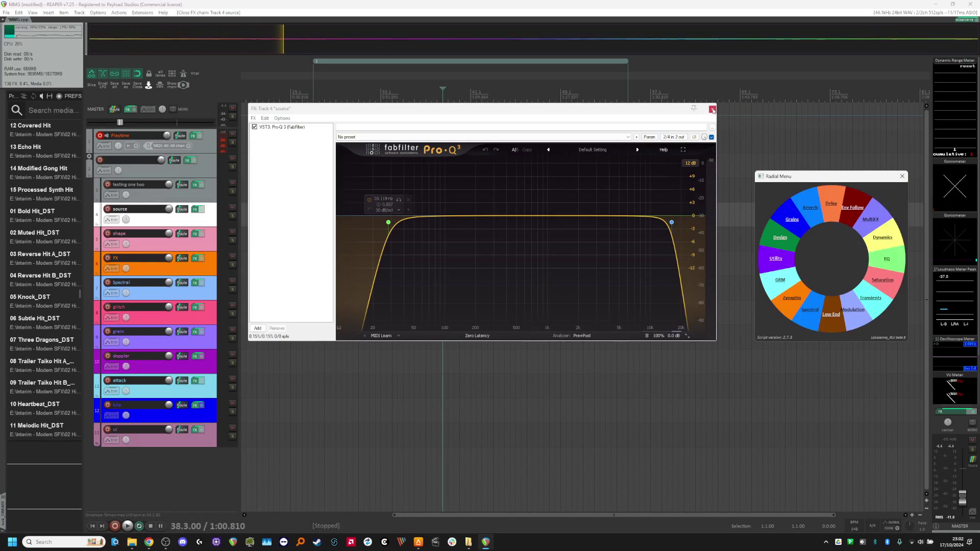
{"action": "left_click", "coordinate": [712, 109]}
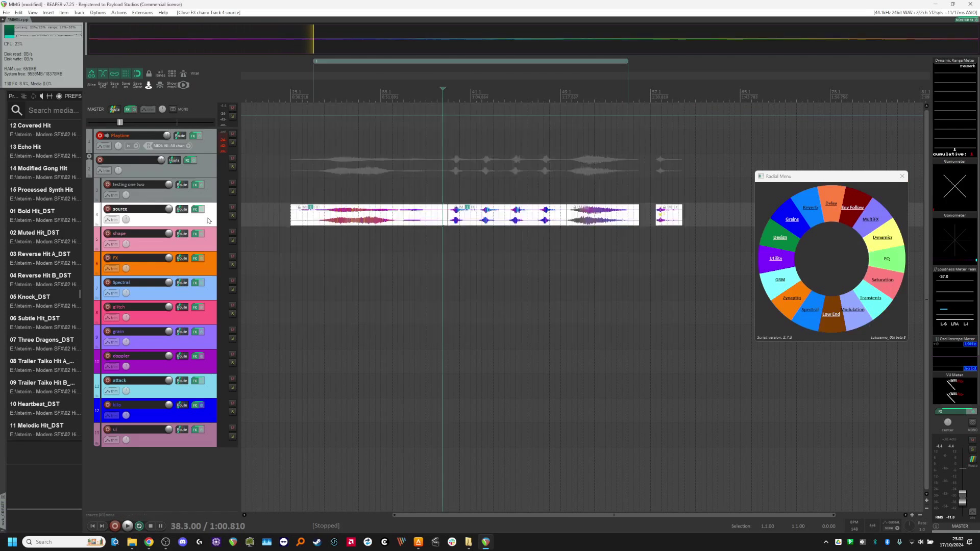
Step: Add Pro-C to the source track from the radial menu's Dynamics category, and close the FX chain and radial menu
{"action": "left_click", "coordinate": [884, 241]}
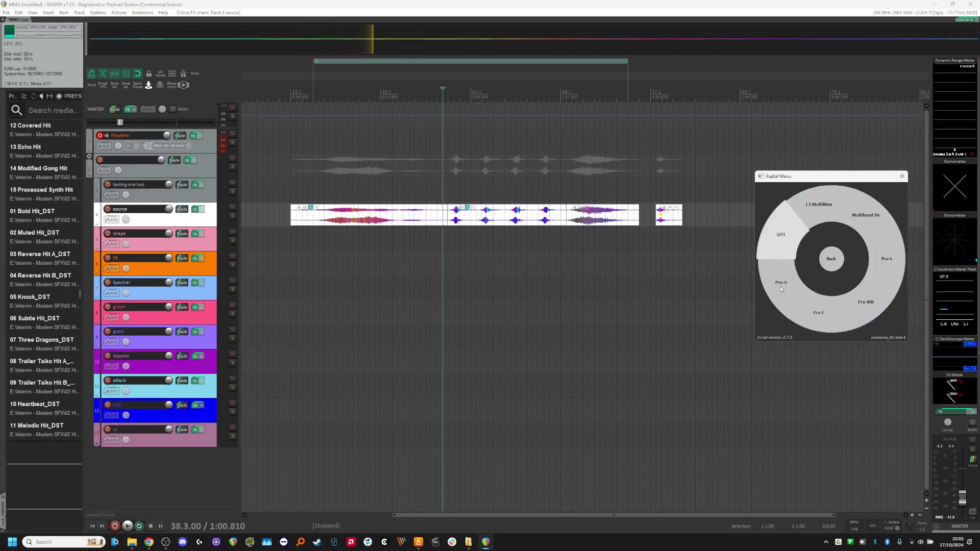
{"action": "left_click", "coordinate": [819, 327]}
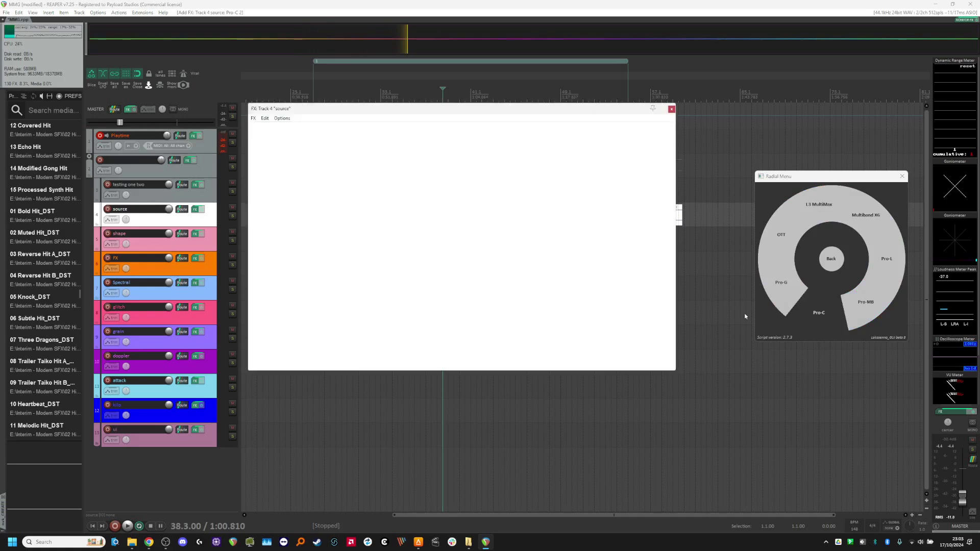
{"action": "left_click_drag", "start_coordinate": [521, 112], "coordinate": [531, 235]}
{"action": "left_click_drag", "start_coordinate": [832, 181], "coordinate": [799, 238]}
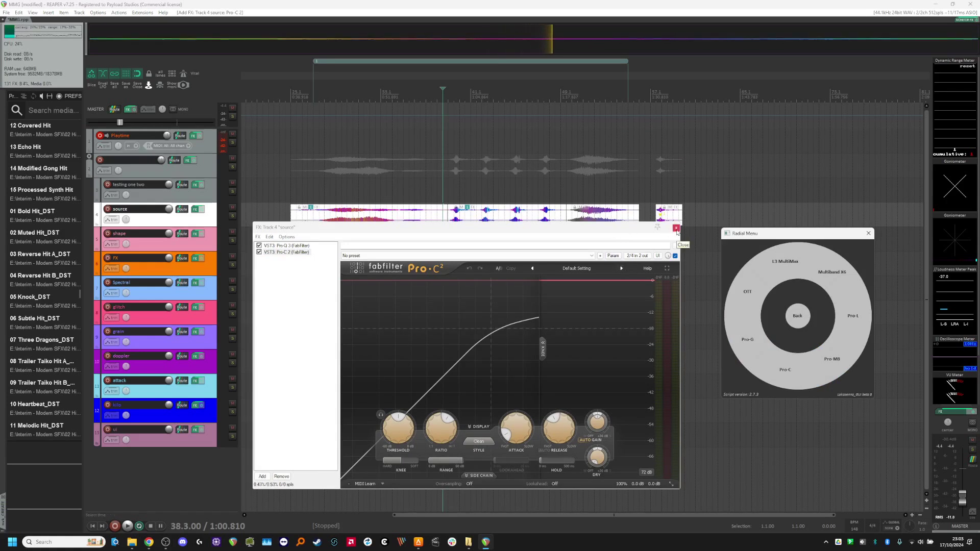
{"action": "left_click", "coordinate": [676, 229]}
{"action": "left_click_drag", "start_coordinate": [850, 234], "coordinate": [869, 211]}
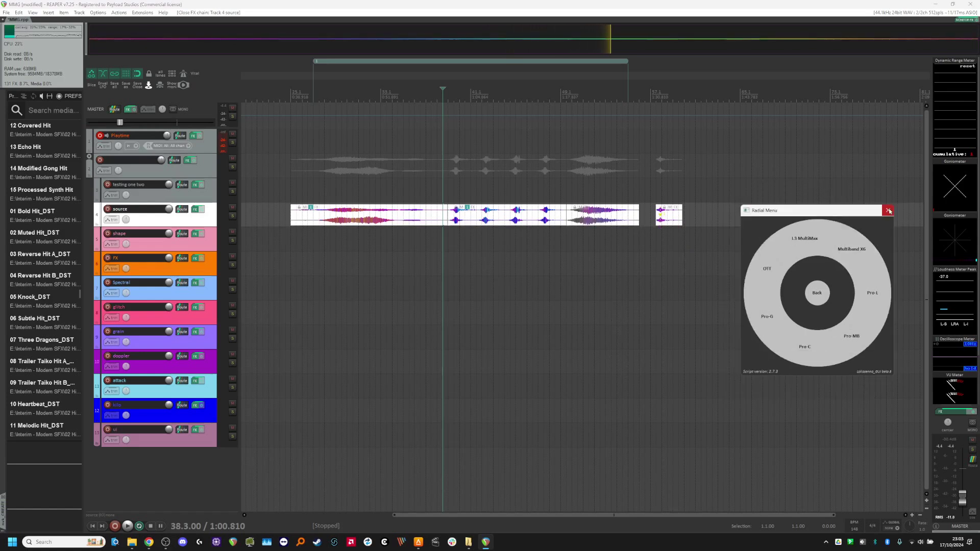
{"action": "left_click", "coordinate": [888, 210]}
Step: Open the Radial Menu Setup and inspect the EQ button, the Pro-Q button in its submenu, and the list of menus
{"action": "key", "text": "shift+r"}
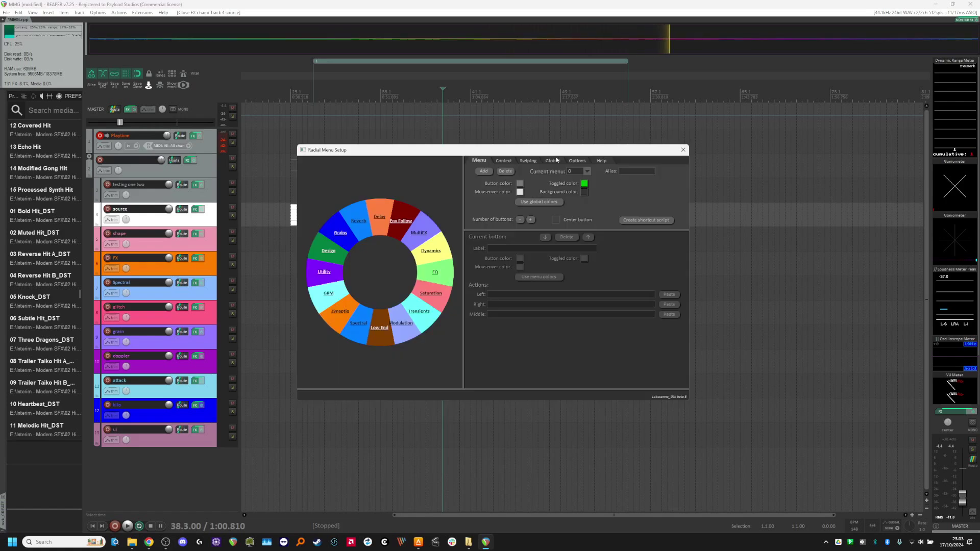
{"action": "left_click_drag", "start_coordinate": [557, 151], "coordinate": [726, 231]}
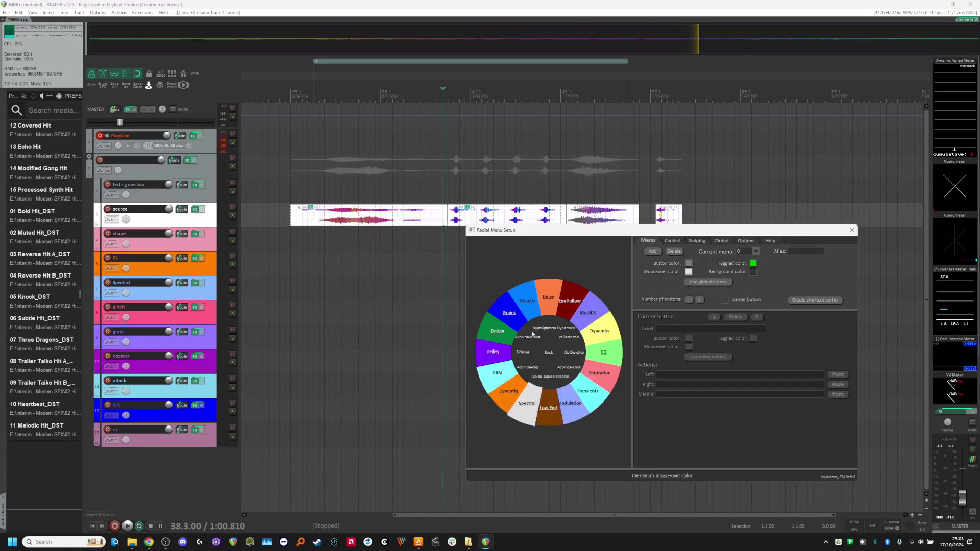
{"action": "left_click", "coordinate": [613, 359]}
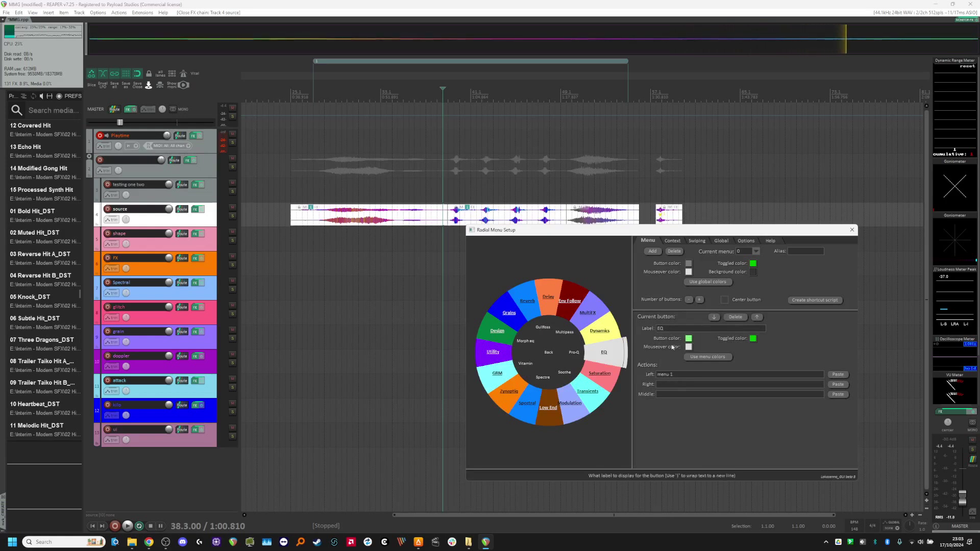
{"action": "left_click", "coordinate": [609, 359]}
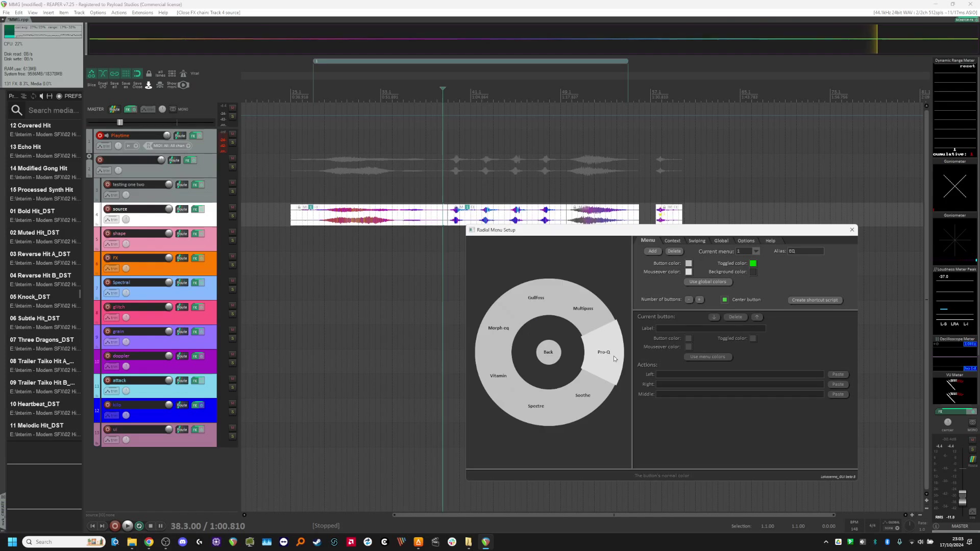
{"action": "left_click", "coordinate": [601, 362]}
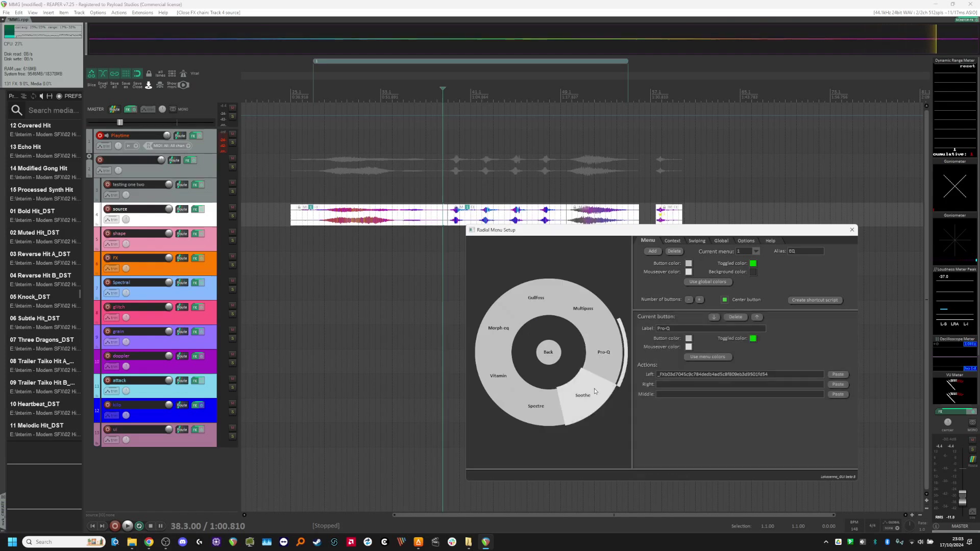
{"action": "left_click", "coordinate": [756, 252]}
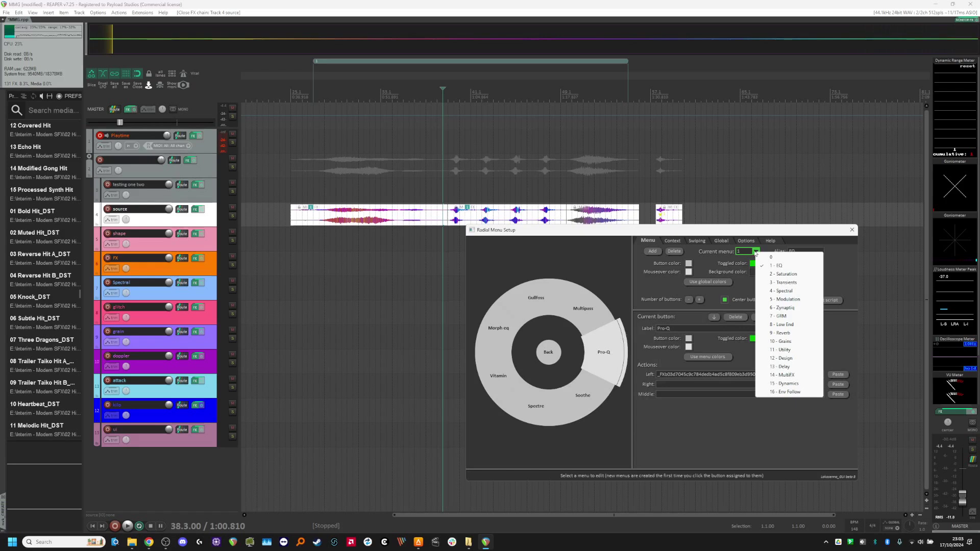
{"action": "left_click", "coordinate": [724, 342]}
Step: Add Pro-Q to the source track from the EQ submenu, then review that button's assigned action and close the setup
{"action": "left_click", "coordinate": [647, 357]}
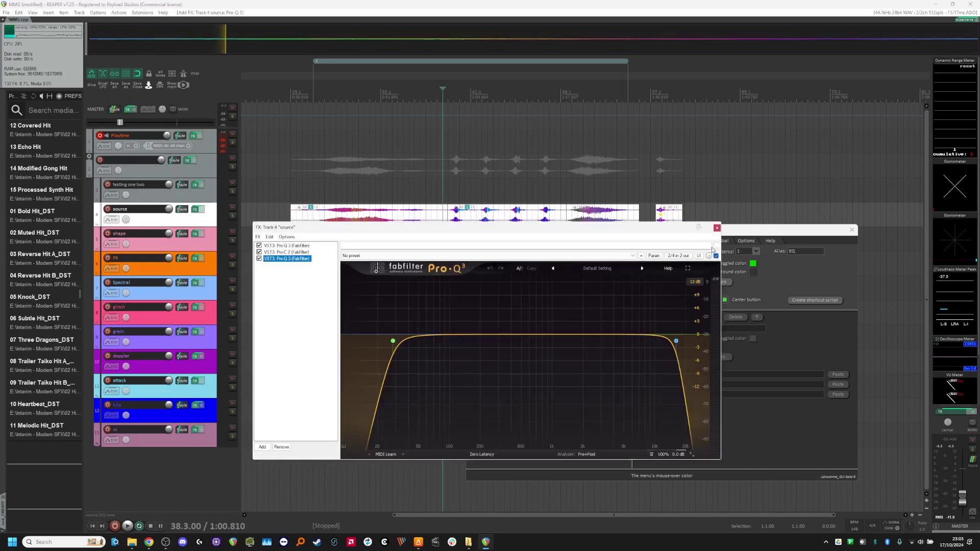
{"action": "key", "text": "Escape"}
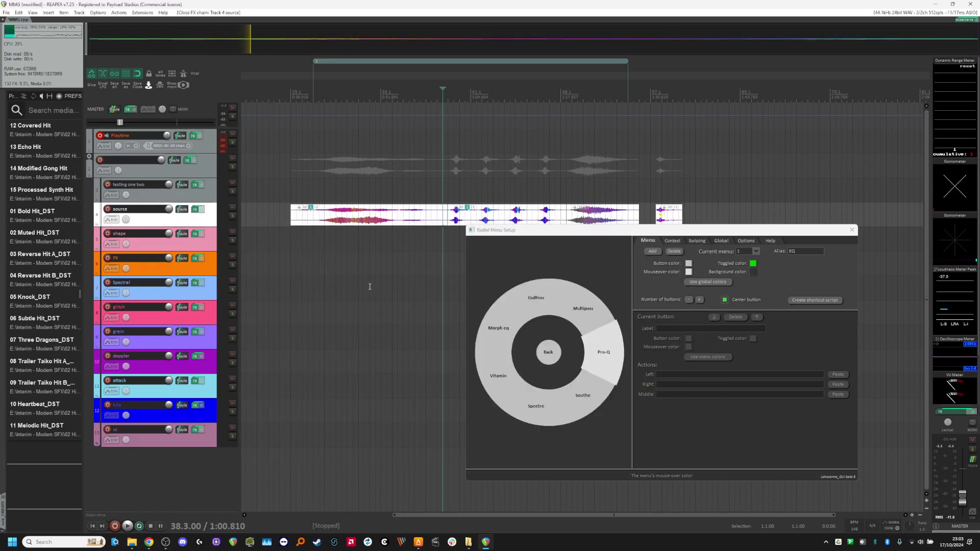
{"action": "left_click", "coordinate": [602, 364]}
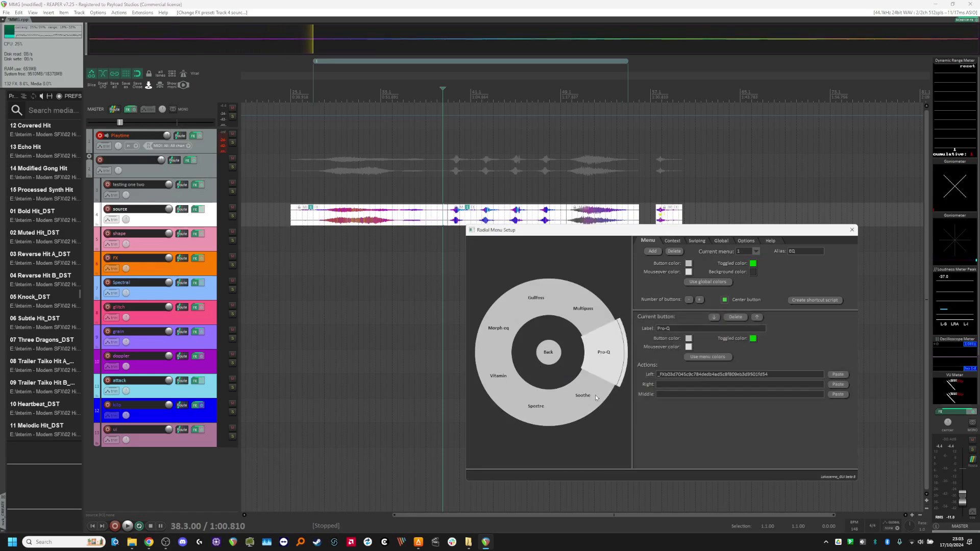
{"action": "left_click", "coordinate": [852, 231]}
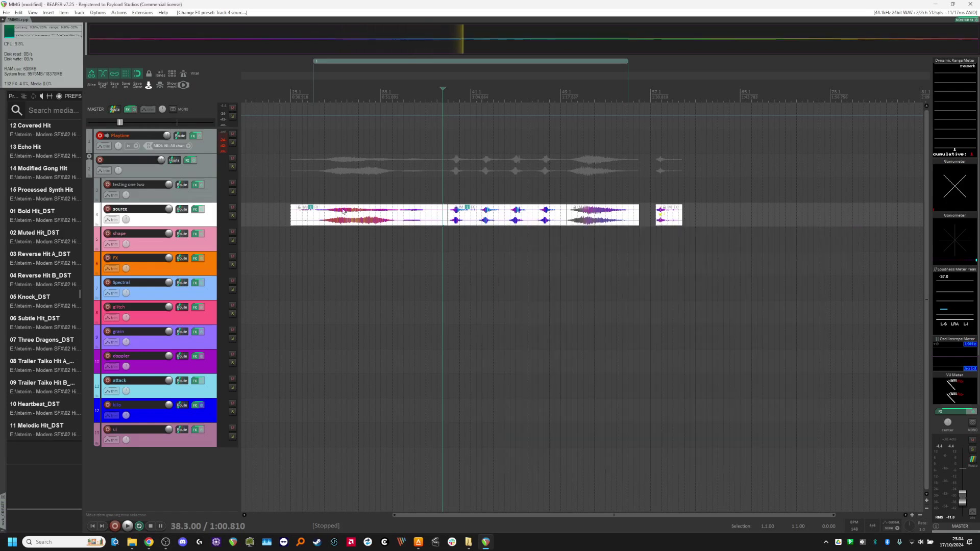
Step: Find Pro-Q 3 in the source track's Add FX browser with "pro q", view its shortcut options, and cancel the browser
{"action": "left_click", "coordinate": [195, 210]}
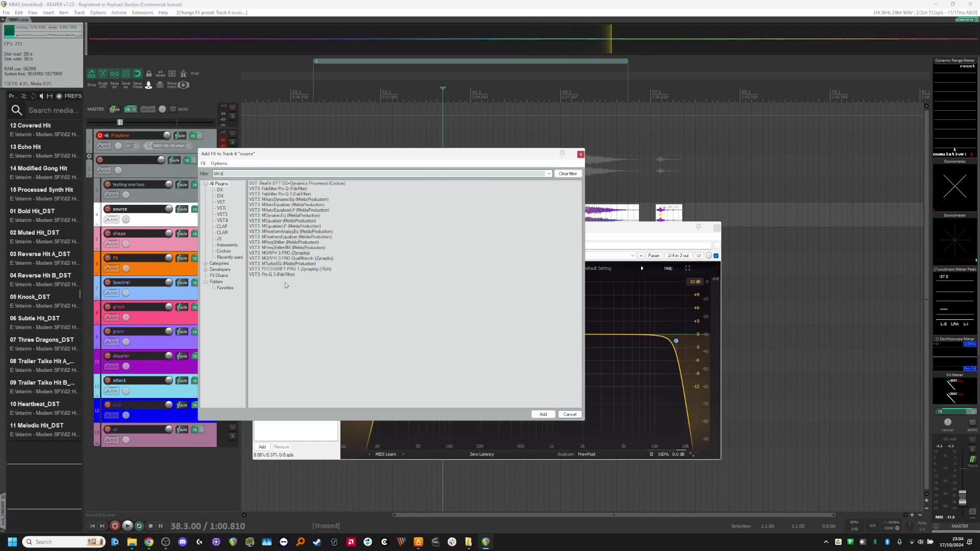
{"action": "right_click", "coordinate": [285, 276]}
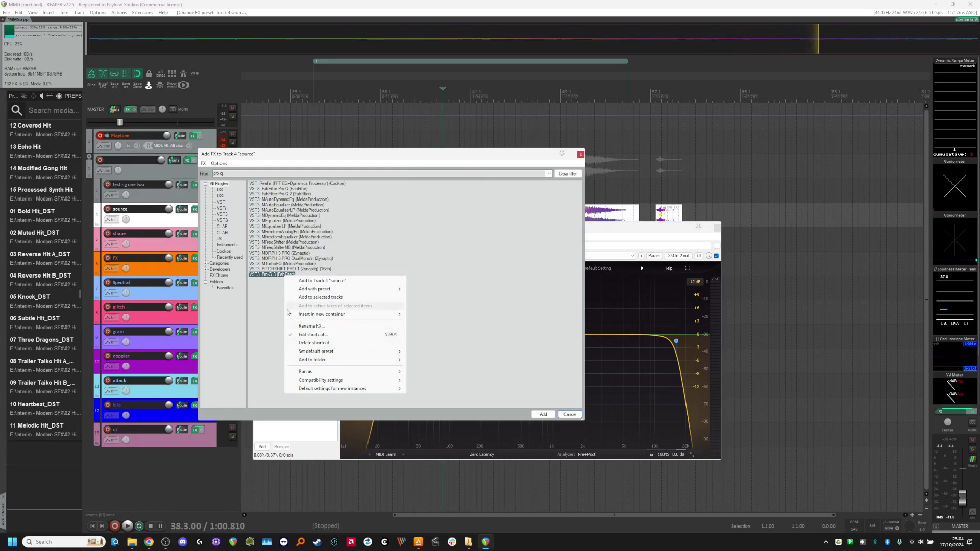
{"action": "left_click", "coordinate": [570, 415]}
{"action": "left_click", "coordinate": [570, 415]}
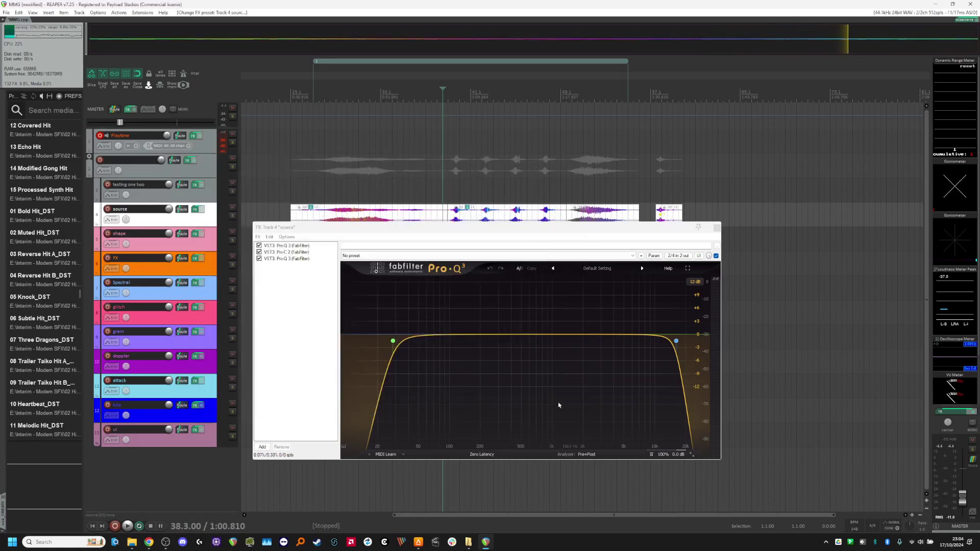
Step: Filter the Actions list by "pro q", copy the command ID of the Pro-Q 3 insert action, and close the list and FX chain
{"action": "left_click_drag", "start_coordinate": [387, 219], "coordinate": [641, 123]}
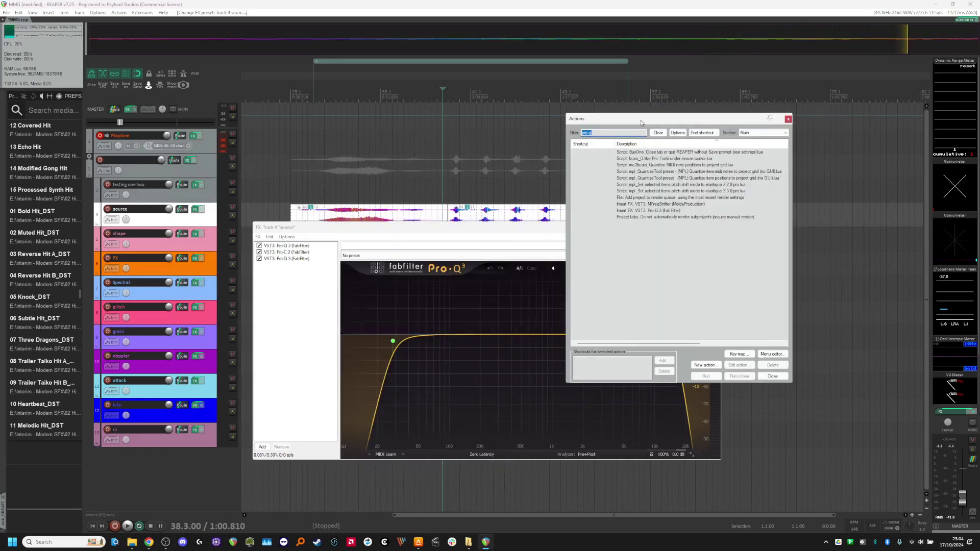
{"action": "key", "text": "BackSpace"}
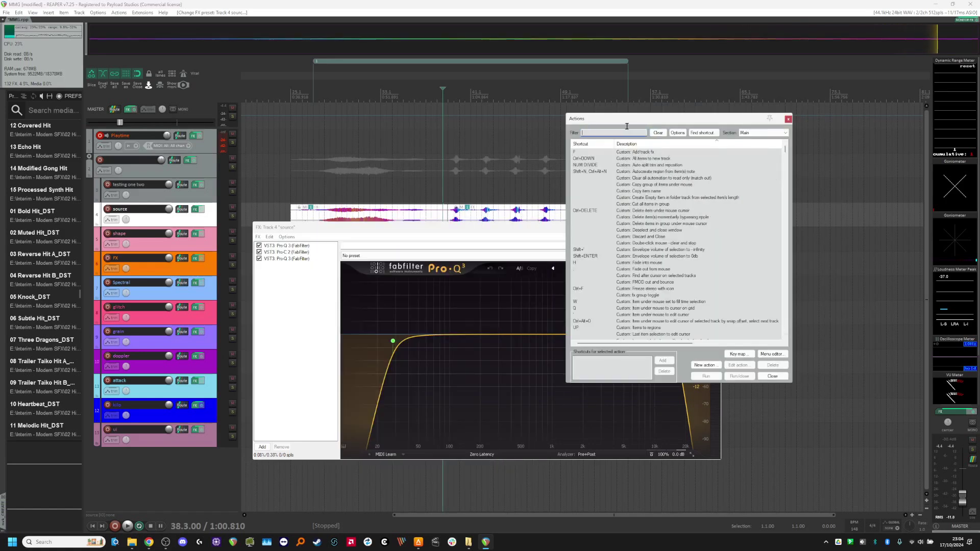
{"action": "type", "text": "pro q"}
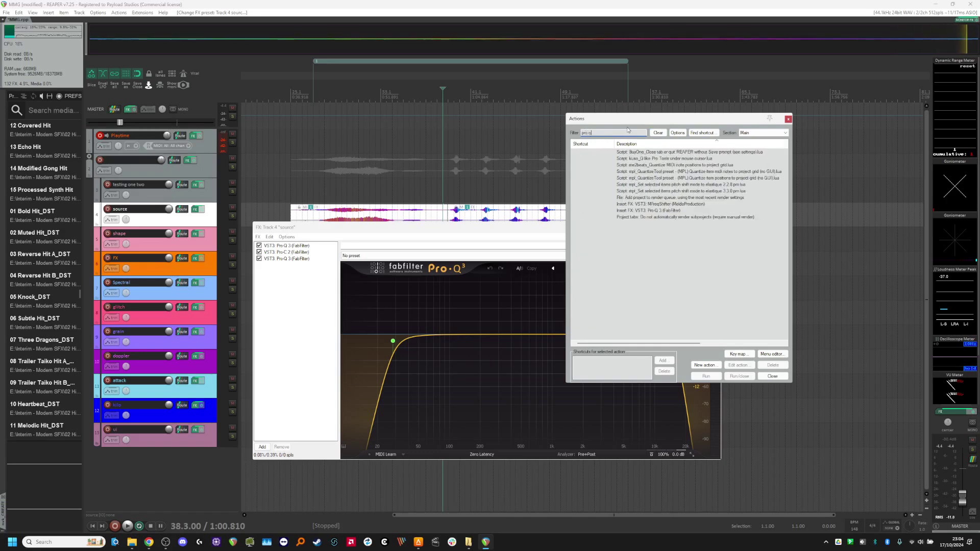
{"action": "right_click", "coordinate": [632, 210]}
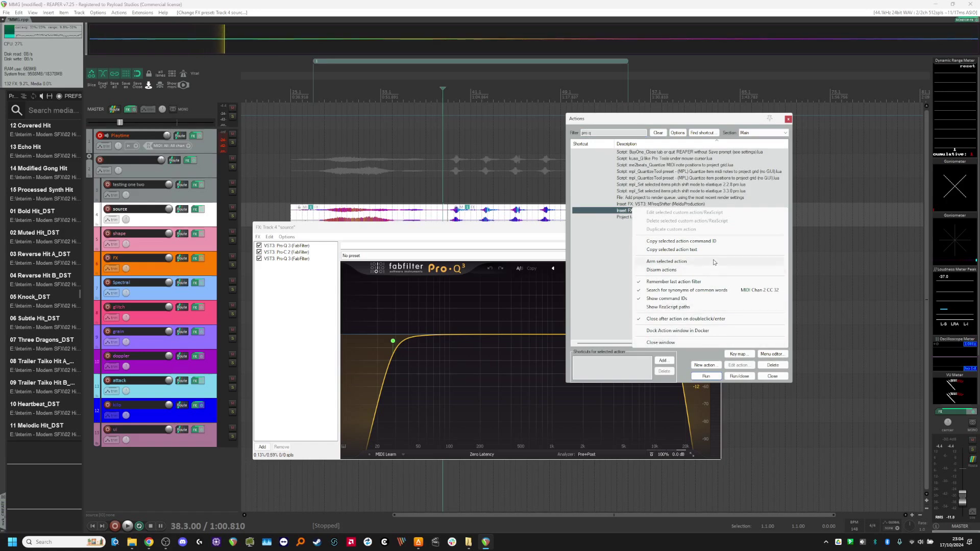
{"action": "left_click", "coordinate": [720, 244]}
{"action": "key", "text": "Escape"}
{"action": "left_click", "coordinate": [717, 228]}
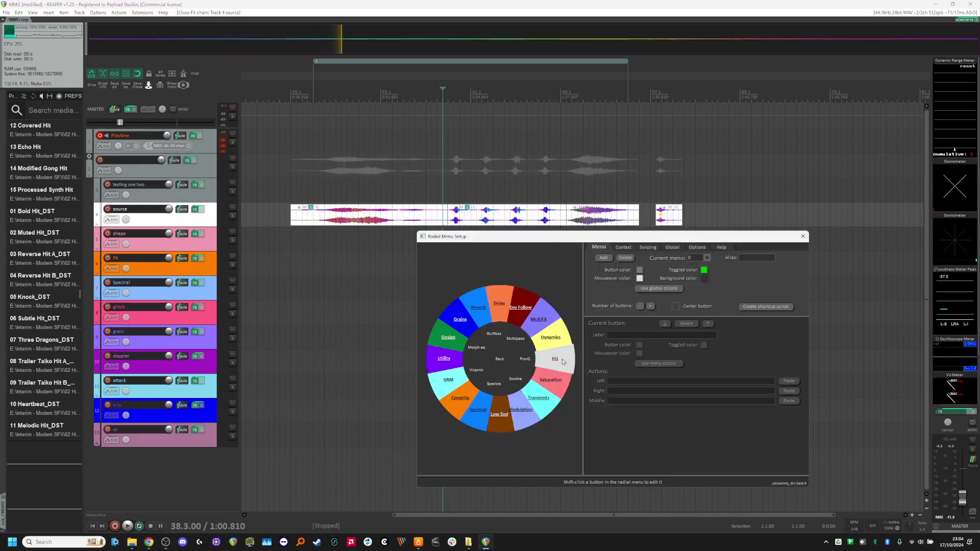
Step: Inspect the EQ button's assignment and the Vitamin button's action in the EQ submenu, then close the Radial Menu Setup
{"action": "left_click", "coordinate": [555, 364], "text": "shift"}
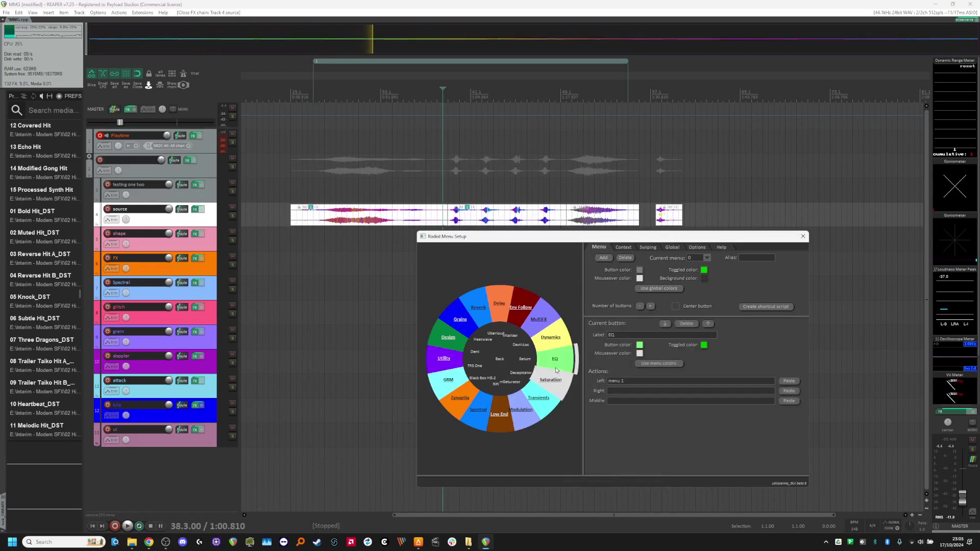
{"action": "left_click", "coordinate": [556, 368]}
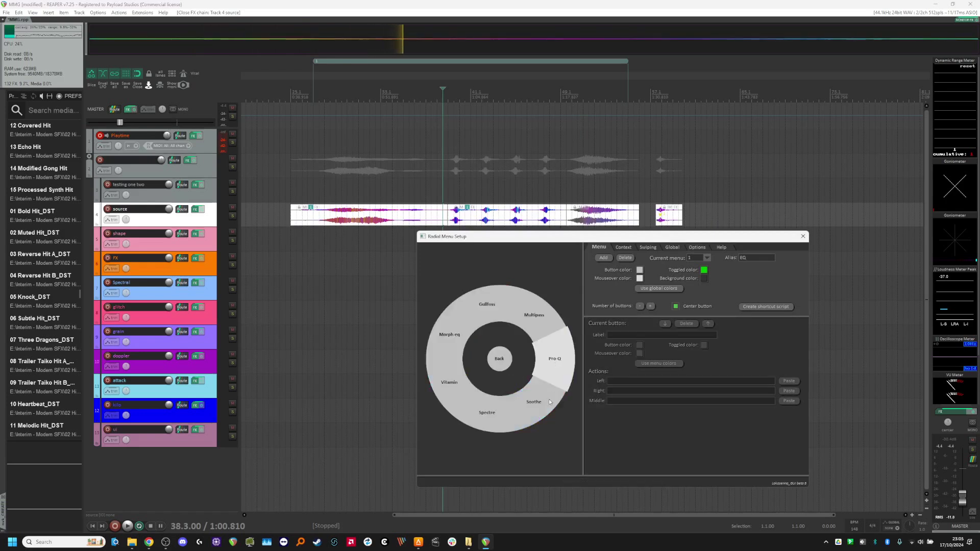
{"action": "left_click", "coordinate": [452, 391]}
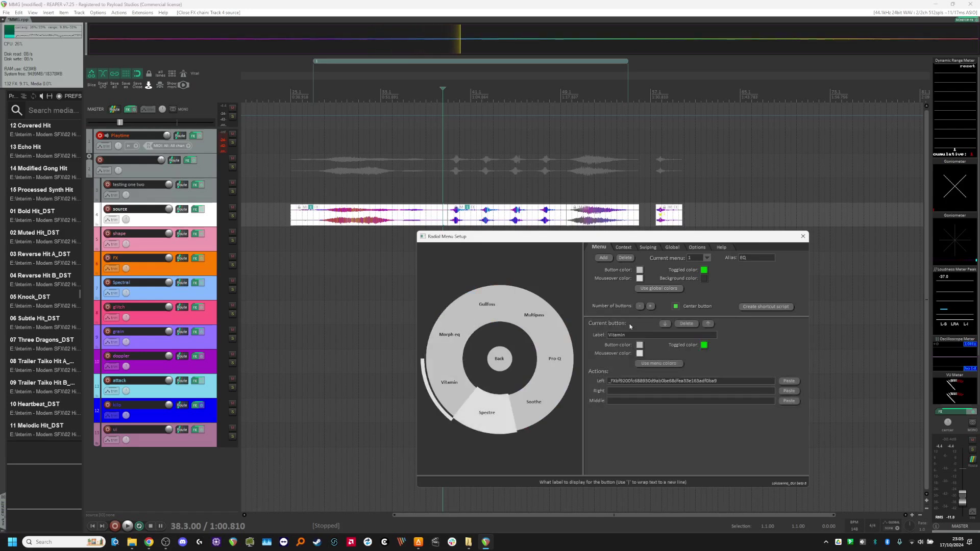
{"action": "left_click", "coordinate": [802, 238]}
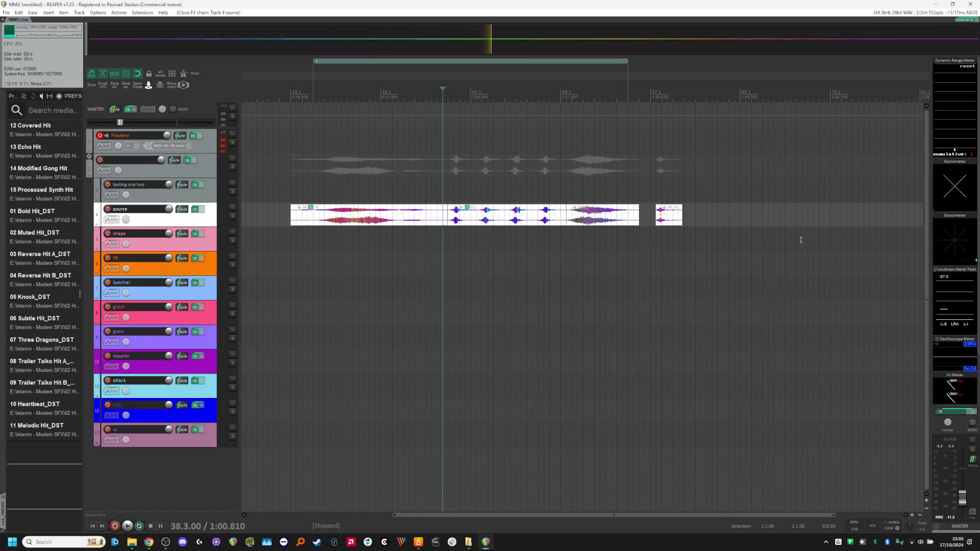
Step: Open the Radial Menu and place it in the empty arrange area beside the source items
{"action": "key", "text": "r"}
{"action": "left_click_drag", "start_coordinate": [776, 161], "coordinate": [772, 188]}
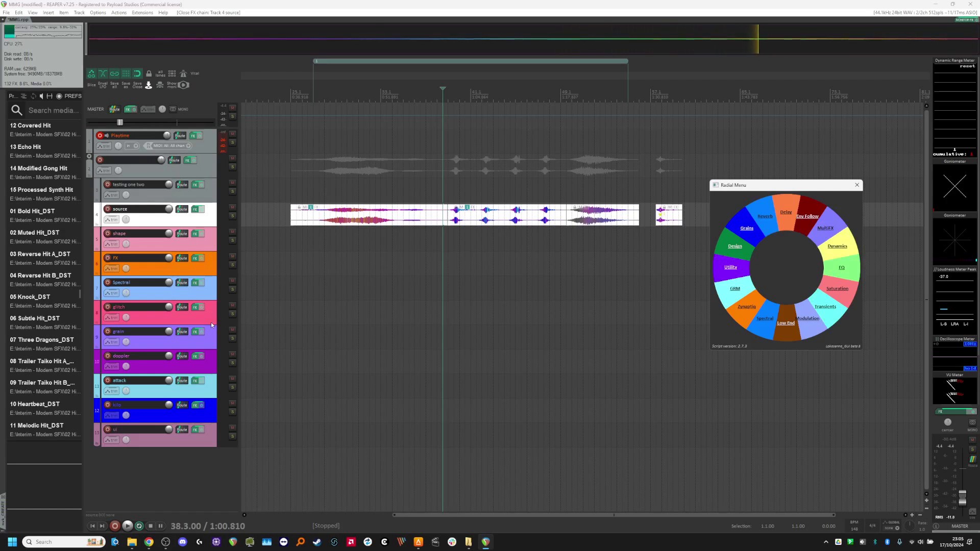
{"action": "scroll", "coordinate": [213, 323], "scroll_direction": "up", "scroll_amount": 1}
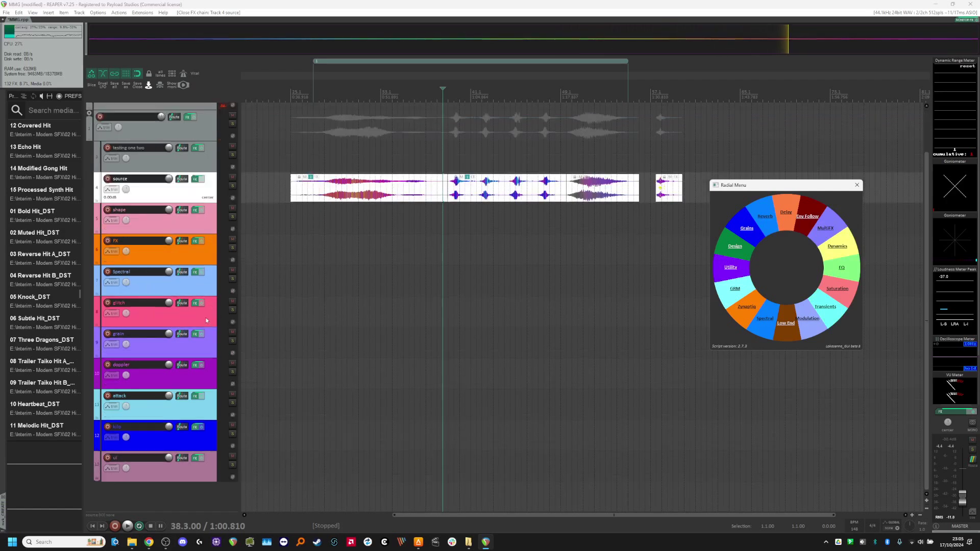
{"action": "left_click", "coordinate": [736, 246]}
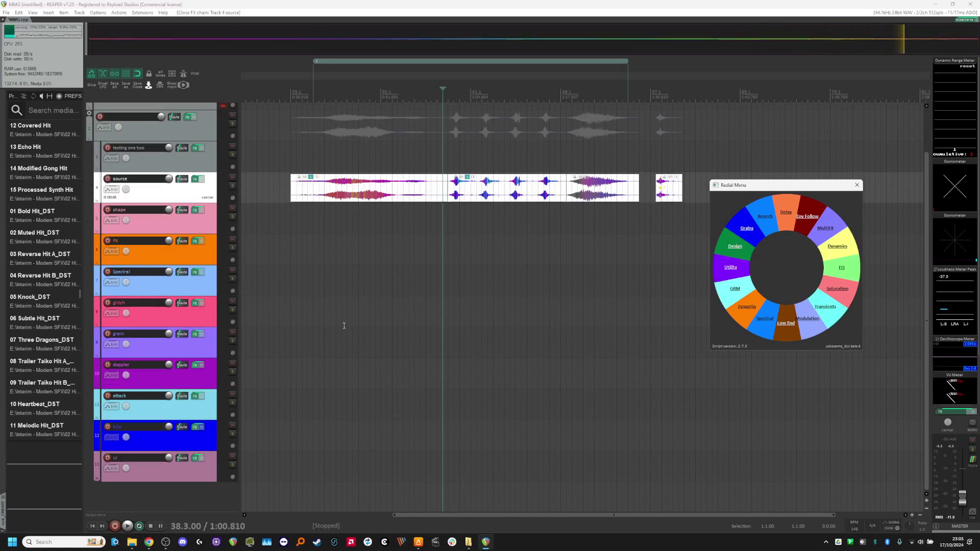
Step: Bring MXXX online in the FX track's effect chain, view its interface, and close the chain
{"action": "left_click", "coordinate": [196, 243]}
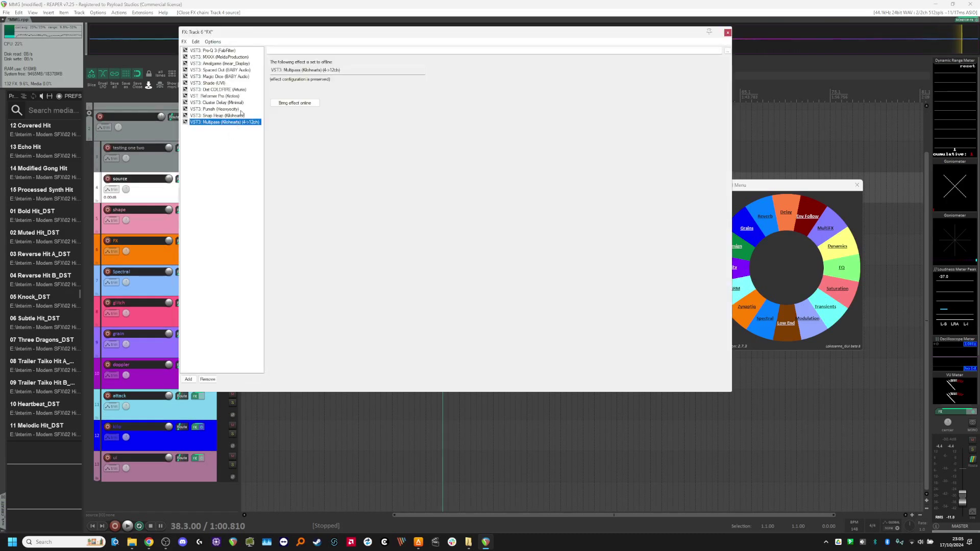
{"action": "left_click_drag", "start_coordinate": [300, 34], "coordinate": [182, 154]}
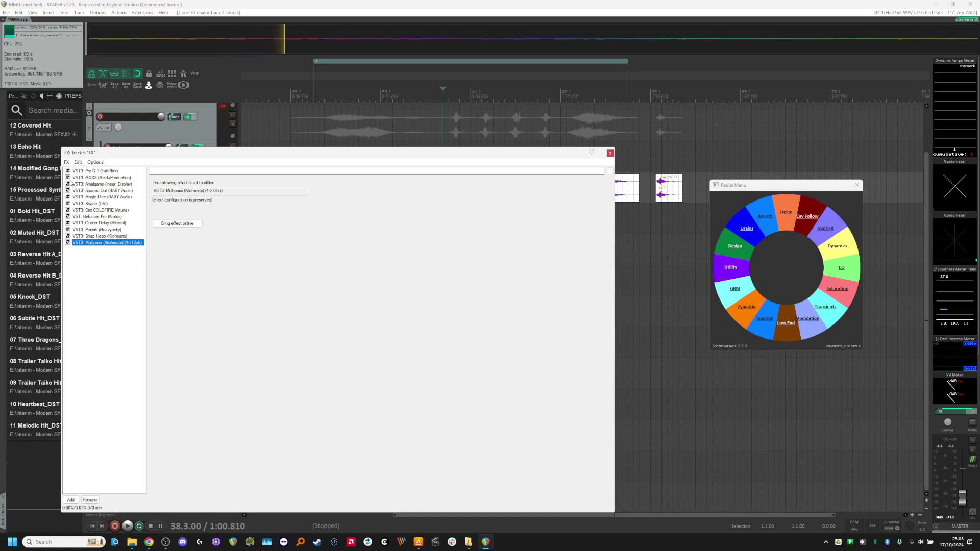
{"action": "left_click", "coordinate": [68, 179]}
{"action": "left_click", "coordinate": [86, 178]}
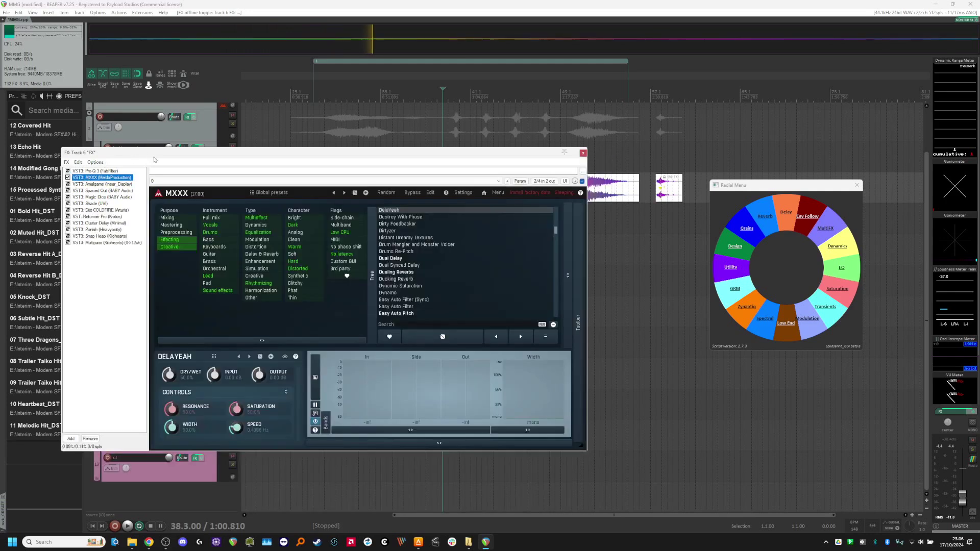
{"action": "left_click_drag", "start_coordinate": [217, 191], "coordinate": [375, 213]}
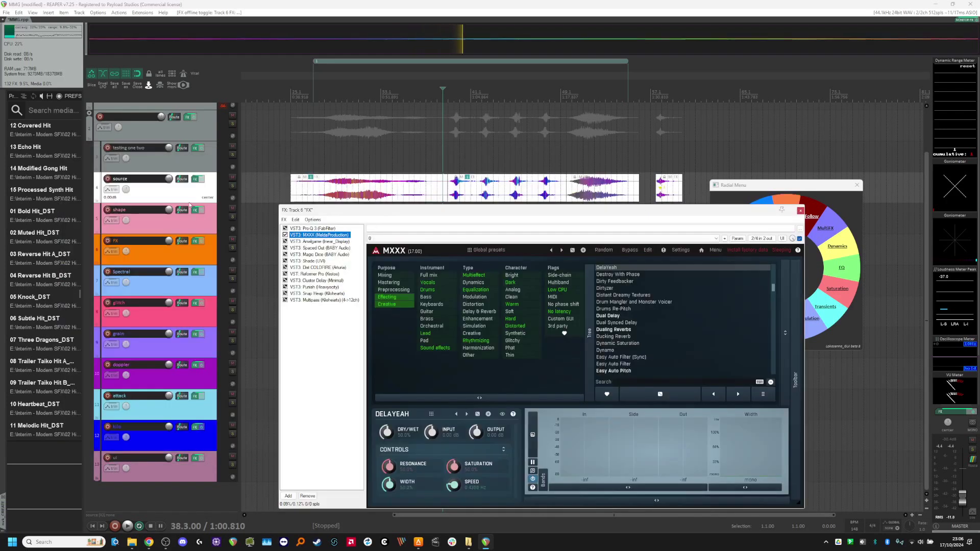
{"action": "left_click", "coordinate": [801, 210]}
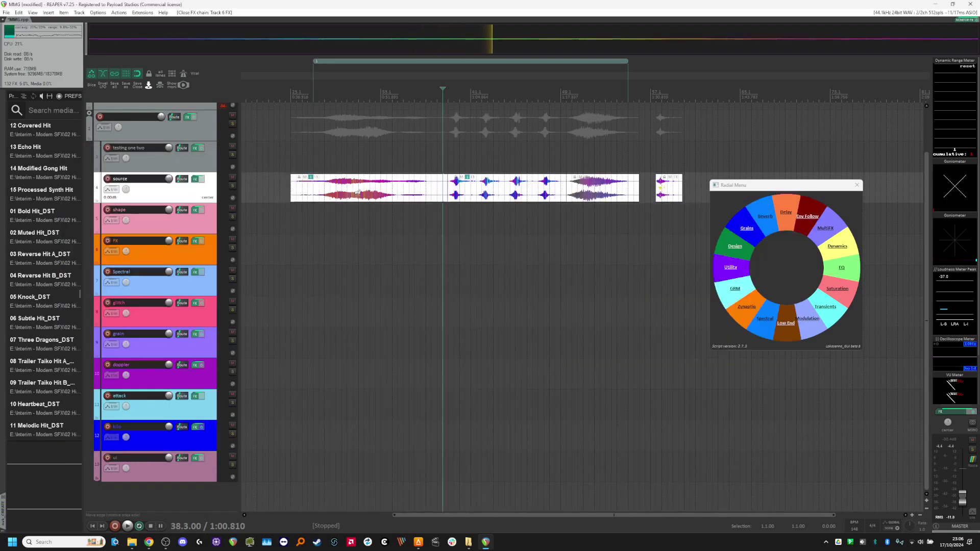
Step: Nest the source track inside the FX track and show Amalgame online in the FX folder's chain
{"action": "left_click_drag", "start_coordinate": [199, 219], "coordinate": [202, 254]}
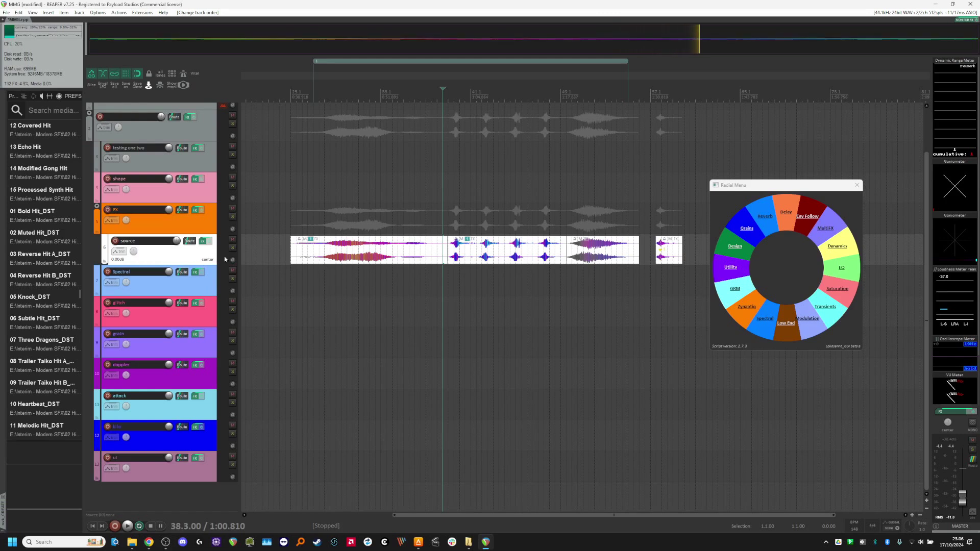
{"action": "mouse_move", "coordinate": [207, 237]}
{"action": "left_mouse_down"}
{"action": "mouse_move", "coordinate": [207, 199]}
{"action": "mouse_move", "coordinate": [208, 245]}
{"action": "left_mouse_up"}
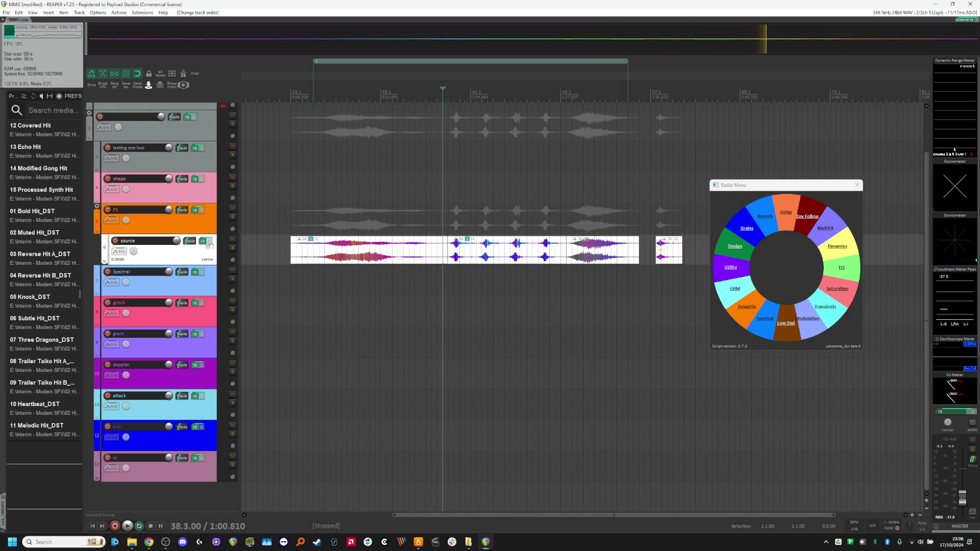
{"action": "left_click", "coordinate": [192, 216]}
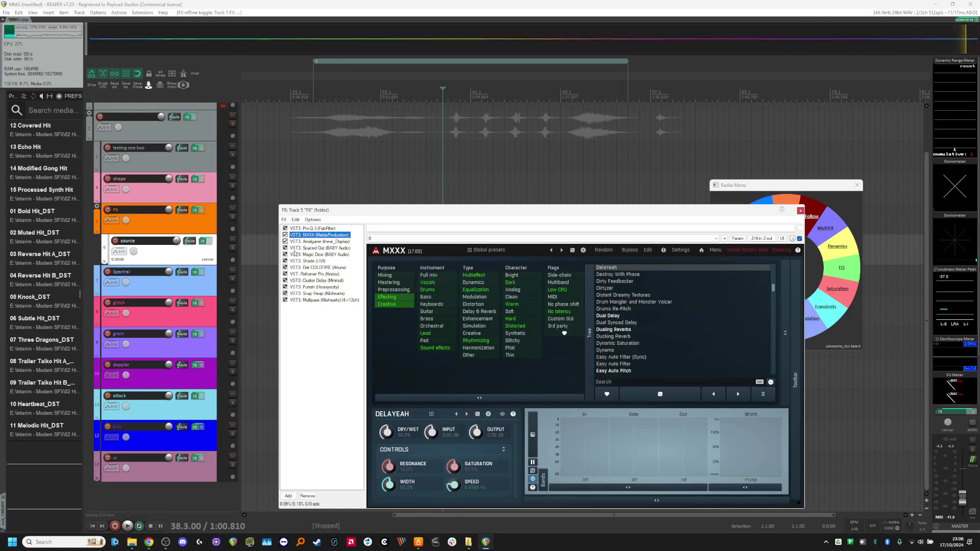
{"action": "left_click", "coordinate": [297, 243]}
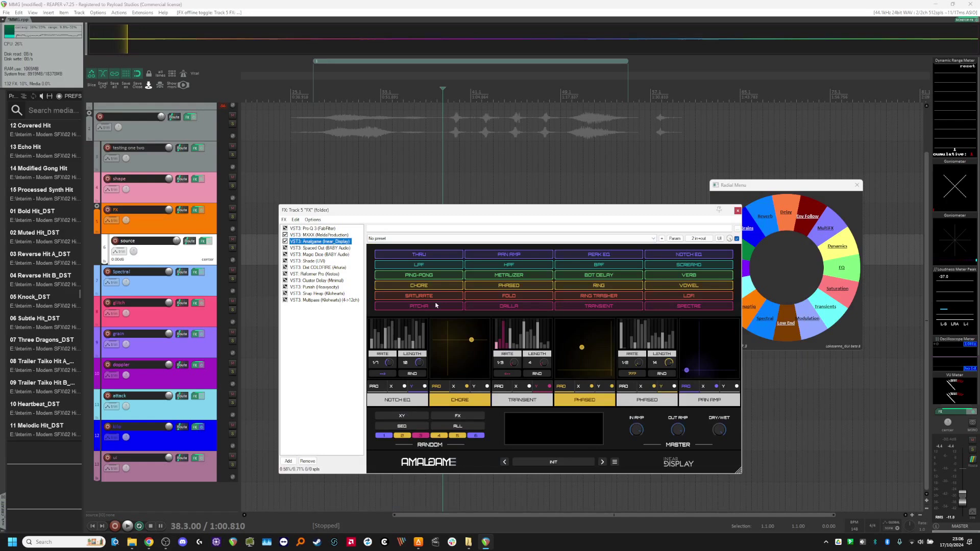
Step: Randomize all of Amalgame's settings several times, set the plugin back offline, and close the FX chain
{"action": "left_click", "coordinate": [457, 426]}
{"action": "left_click", "coordinate": [457, 426]}
{"action": "left_click", "coordinate": [458, 426]}
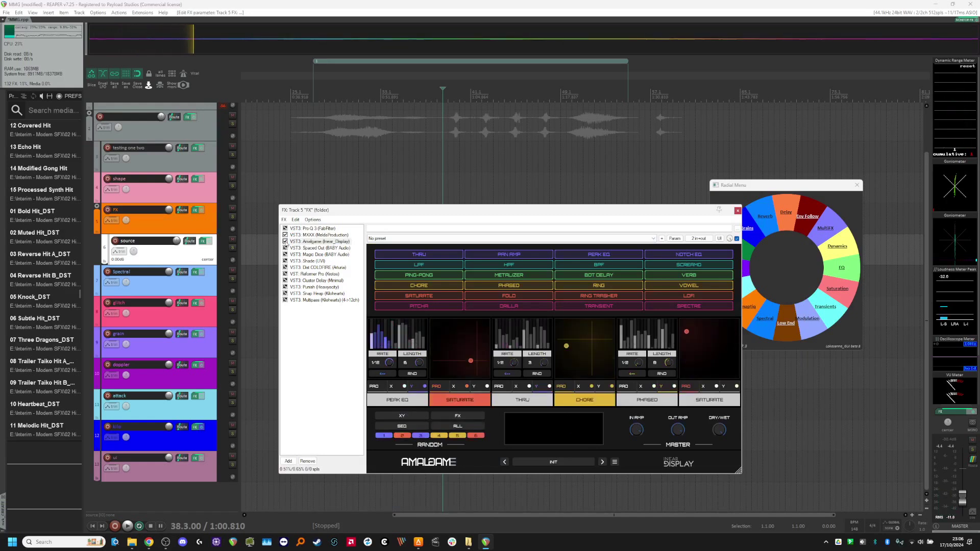
{"action": "left_click", "coordinate": [289, 242], "text": "ctrl"}
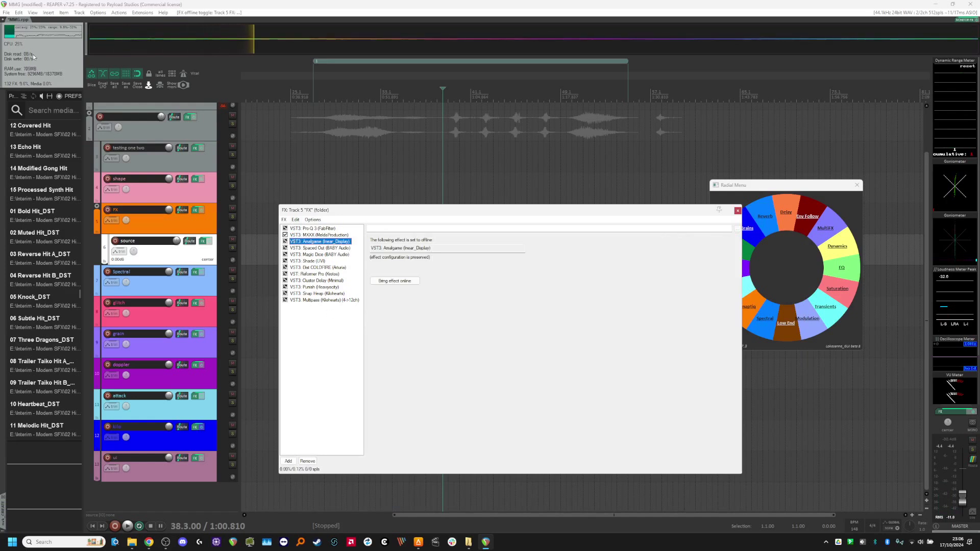
{"action": "left_click", "coordinate": [737, 212]}
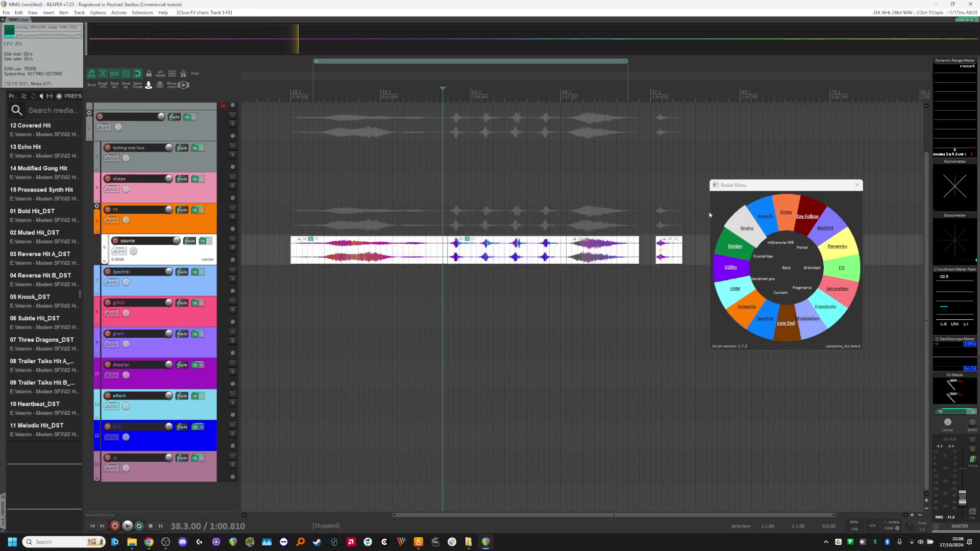
Step: Nest the FX folder inside glitch and glitch inside Spectral, then check the FX track's chain and close it
{"action": "left_click", "coordinate": [193, 233]}
{"action": "left_click_drag", "start_coordinate": [193, 233], "coordinate": [196, 325]}
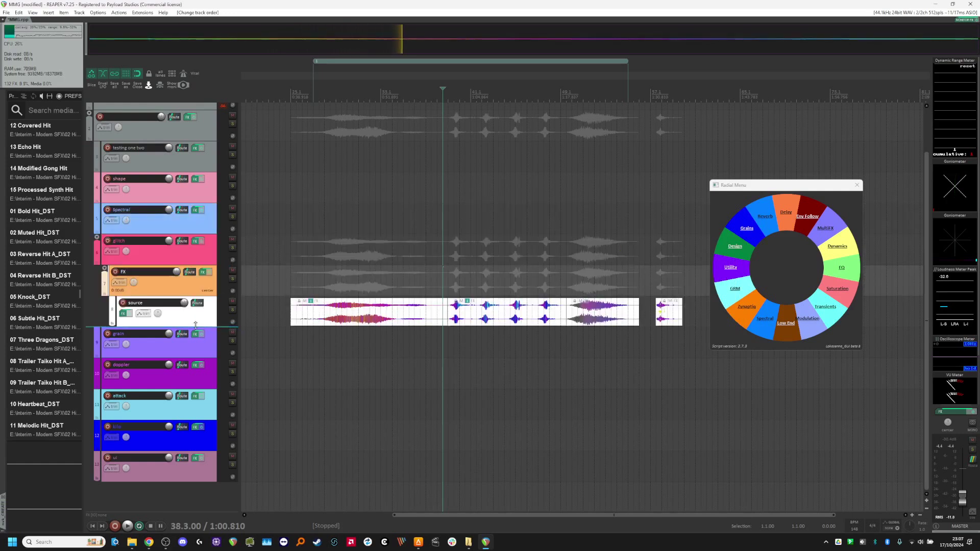
{"action": "left_click_drag", "start_coordinate": [179, 261], "coordinate": [188, 222]}
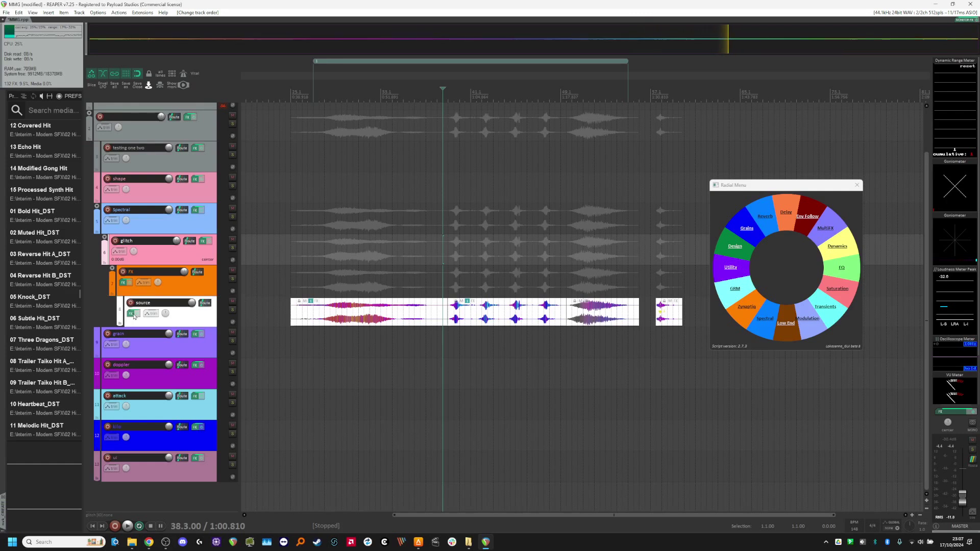
{"action": "left_click", "coordinate": [124, 283]}
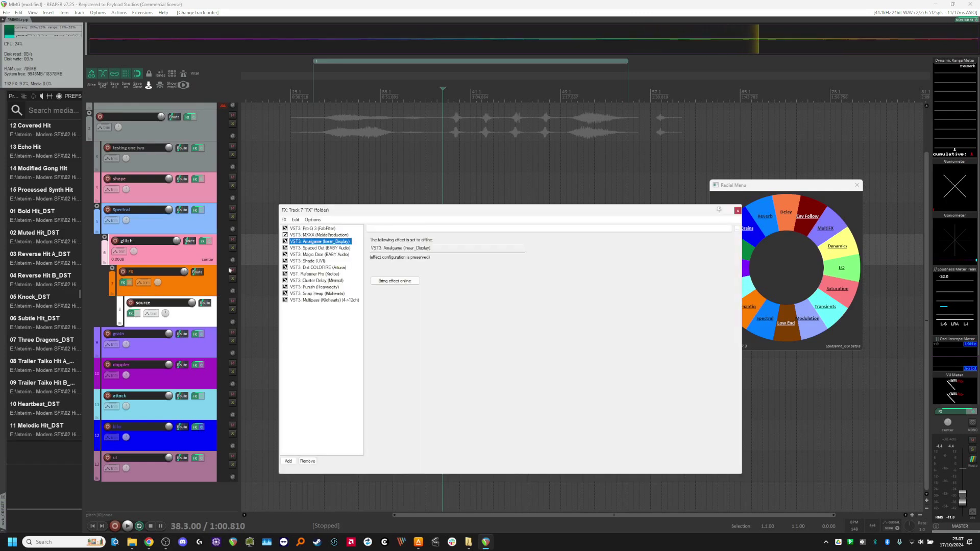
{"action": "key", "text": "Escape"}
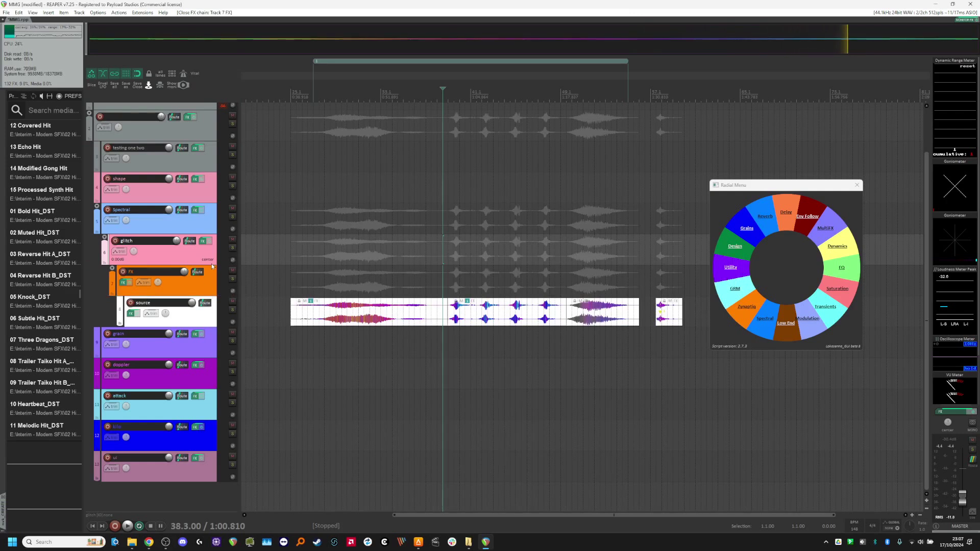
Step: Undo the track nesting and the Amalgame changes, back to the source track standing on its own above shape
{"action": "key", "text": "ctrl+z"}
{"action": "key", "text": "ctrl+z"}
{"action": "key", "text": "ctrl+z"}
{"action": "key", "text": "ctrl+z"}
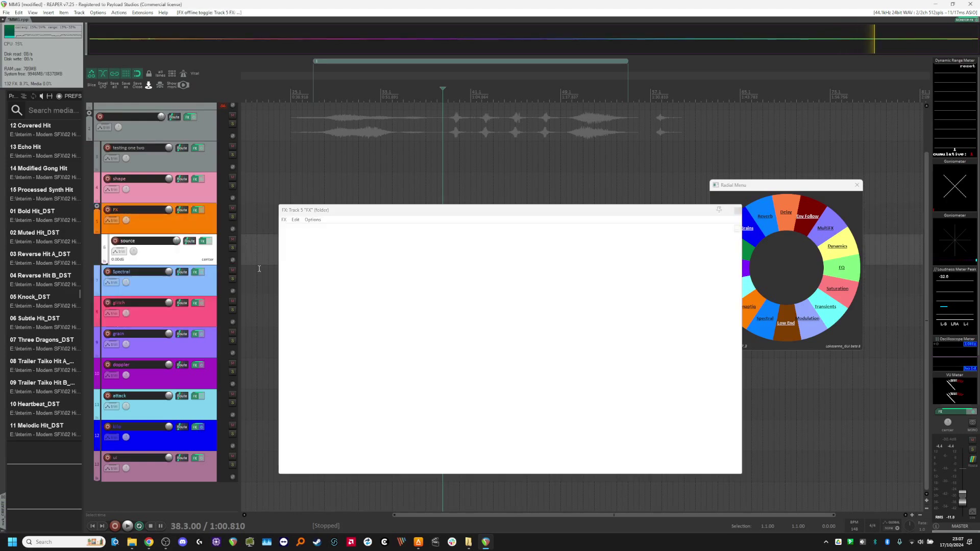
{"action": "key", "text": "ctrl+z"}
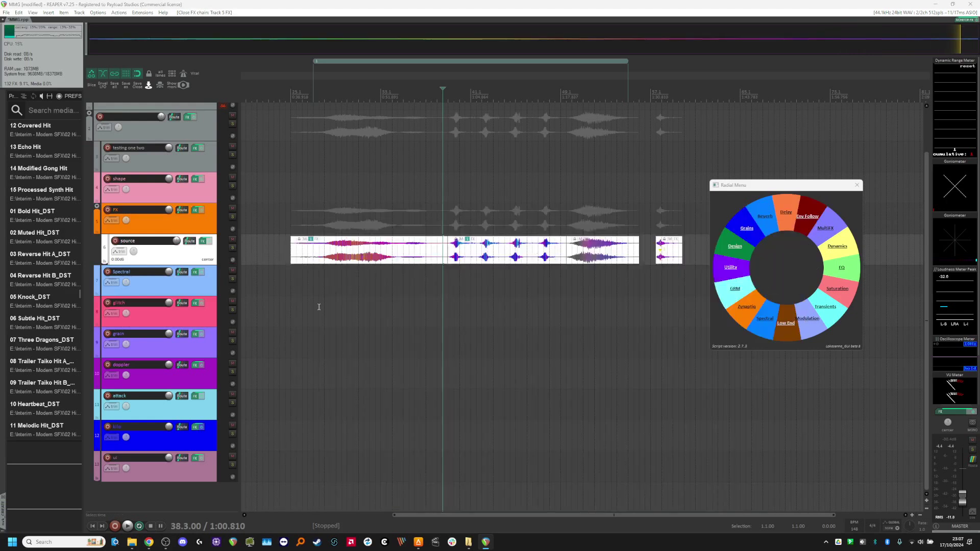
{"action": "key", "text": "ctrl+z"}
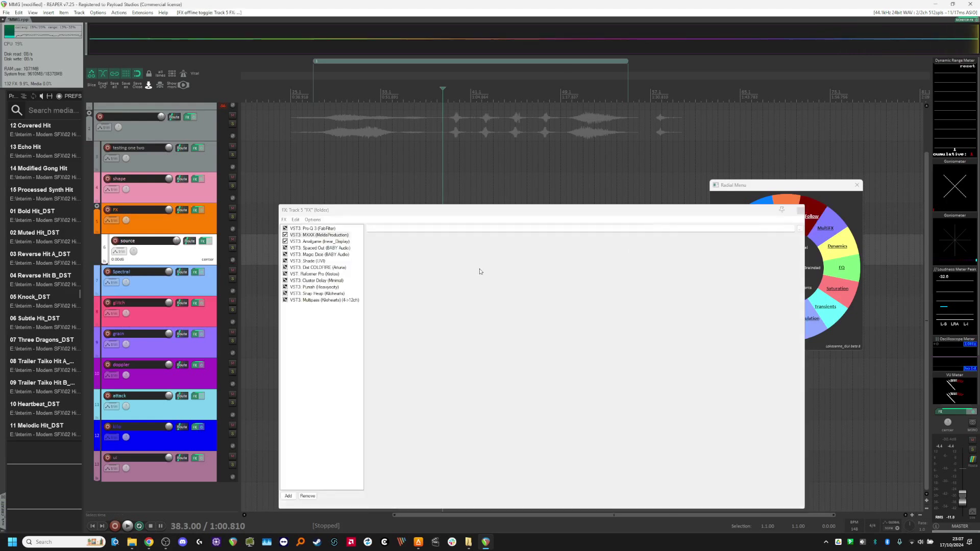
{"action": "key", "text": "ctrl+z"}
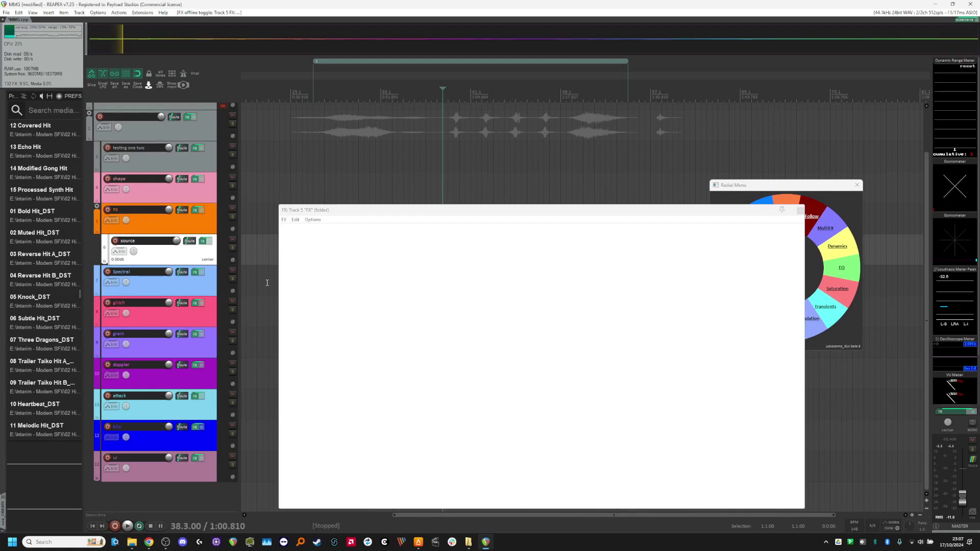
{"action": "key", "text": "ctrl+z"}
{"action": "key", "text": "ctrl+z"}
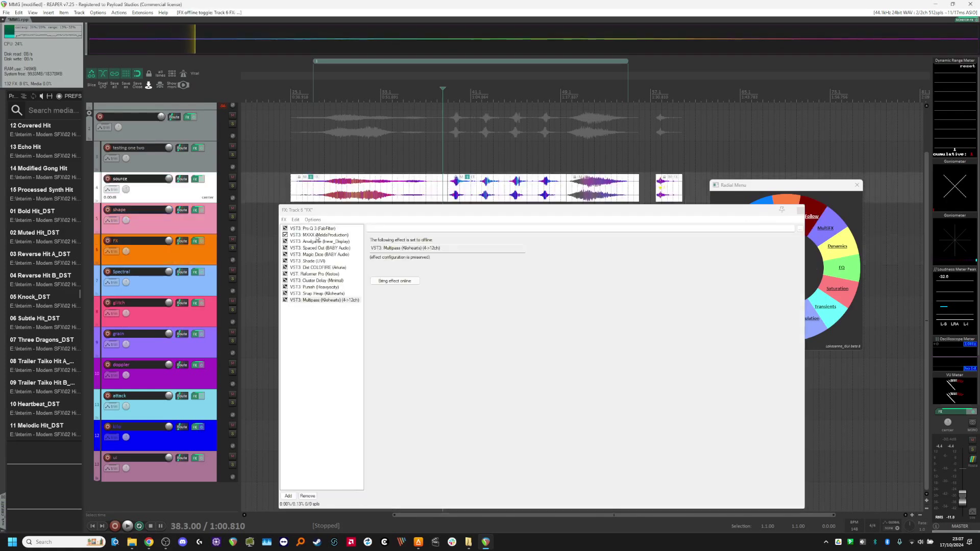
Step: Adjust the dry/wet of MXXX's Delayeah device on the FX track and close the chain
{"action": "left_click", "coordinate": [299, 235]}
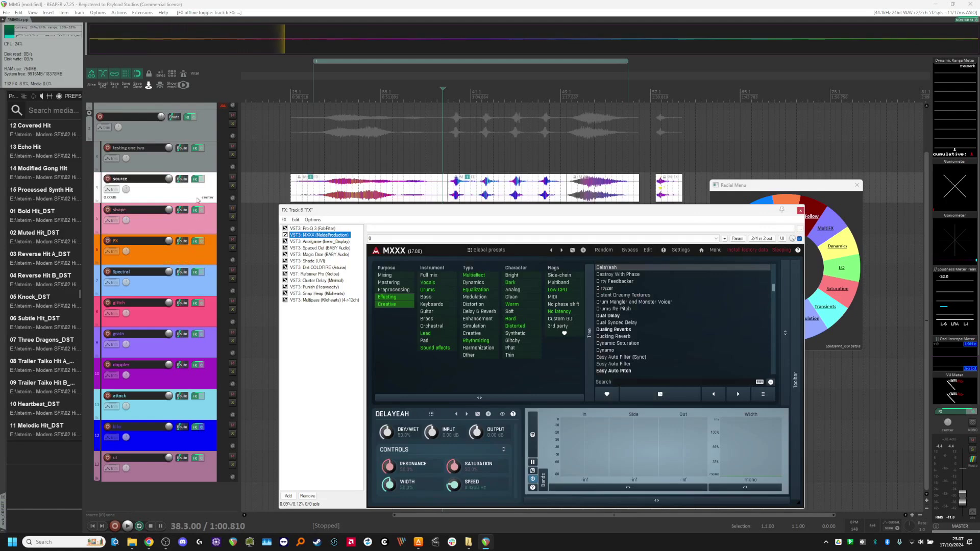
{"action": "left_click_drag", "start_coordinate": [388, 433], "coordinate": [388, 435]}
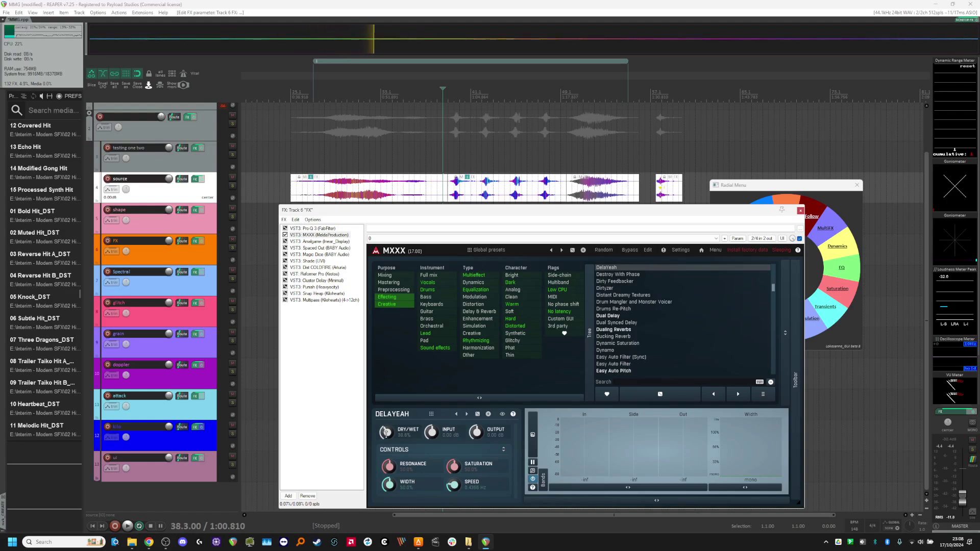
{"action": "left_click", "coordinate": [800, 211]}
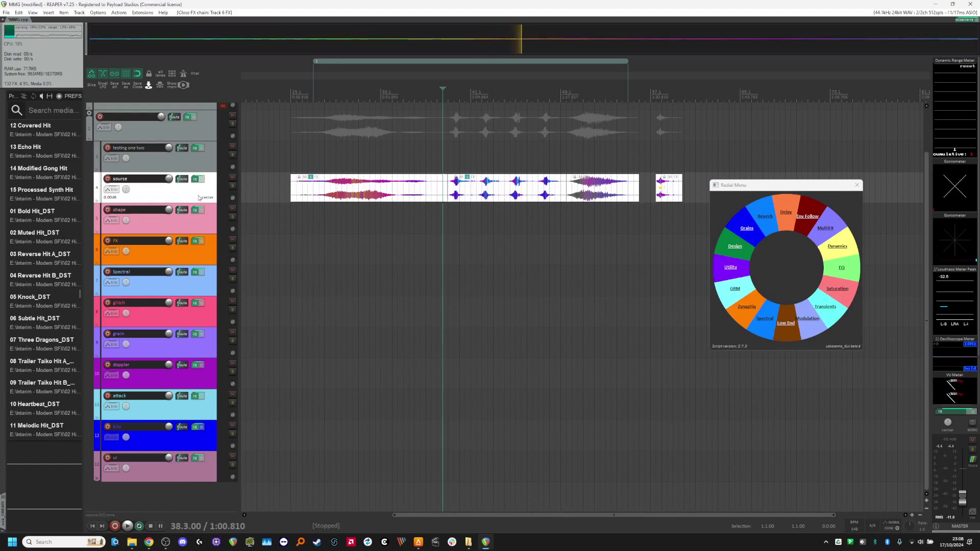
Step: Add track sends from the source track to the effect tracks below it, including FX and Spectral
{"action": "left_click_drag", "start_coordinate": [182, 179], "coordinate": [198, 236]}
{"action": "left_click_drag", "start_coordinate": [180, 179], "coordinate": [178, 255]}
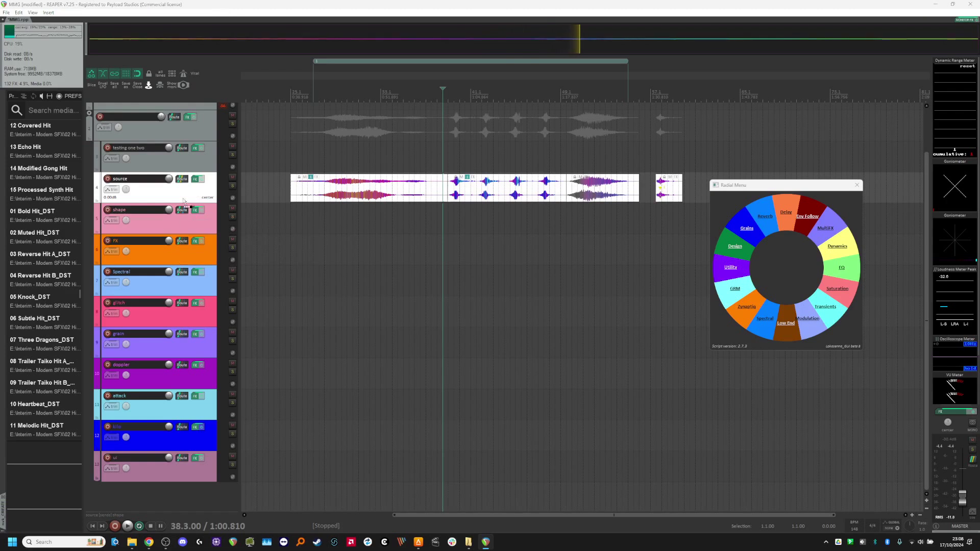
{"action": "left_click_drag", "start_coordinate": [179, 182], "coordinate": [184, 282]}
{"action": "left_click_drag", "start_coordinate": [181, 180], "coordinate": [184, 354]}
{"action": "left_click_drag", "start_coordinate": [181, 180], "coordinate": [156, 379]}
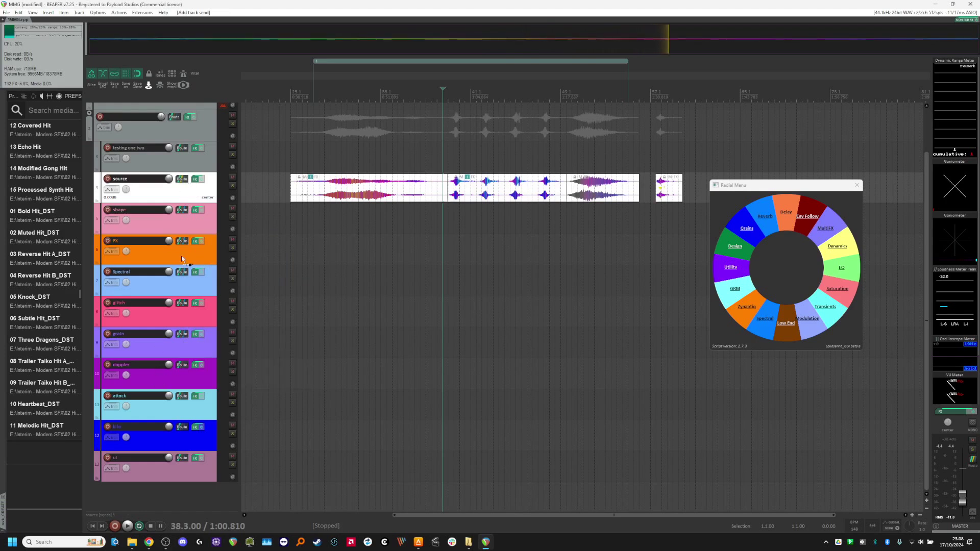
{"action": "left_click_drag", "start_coordinate": [181, 180], "coordinate": [204, 416]}
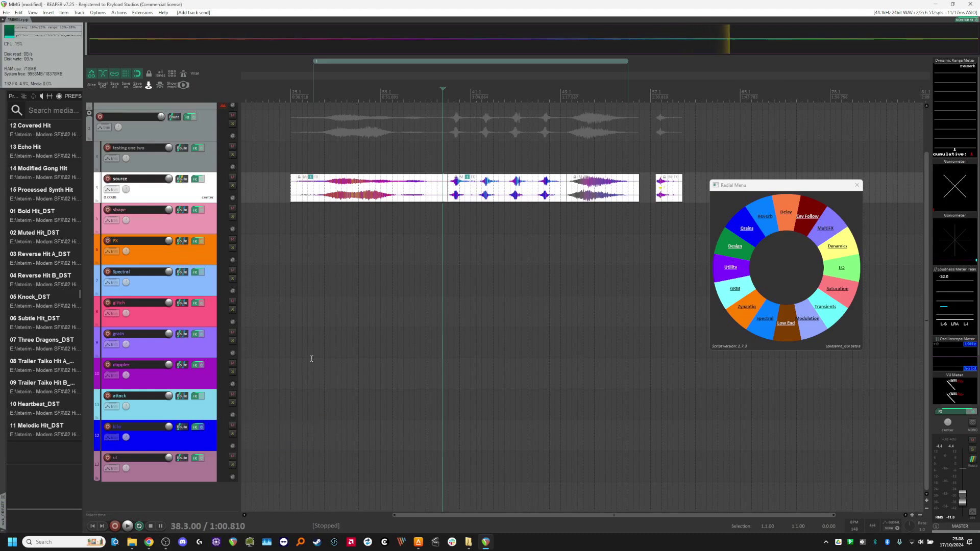
{"action": "scroll", "coordinate": [304, 373], "scroll_direction": "right", "scroll_amount": 2}
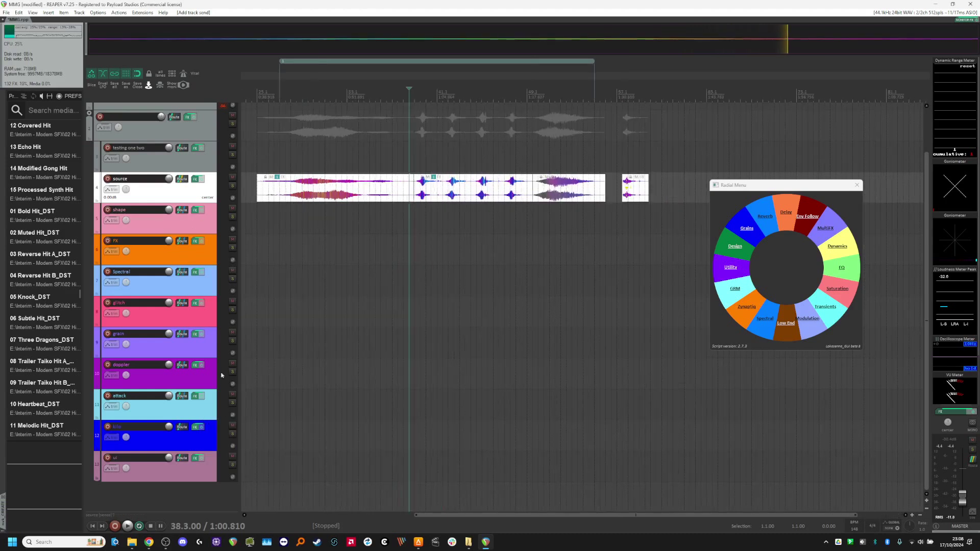
Step: Adjust the Spectral track's volume, bring GRM Evolution online in its effect chain and close the chain
{"action": "left_click_drag", "start_coordinate": [170, 273], "coordinate": [170, 275]}
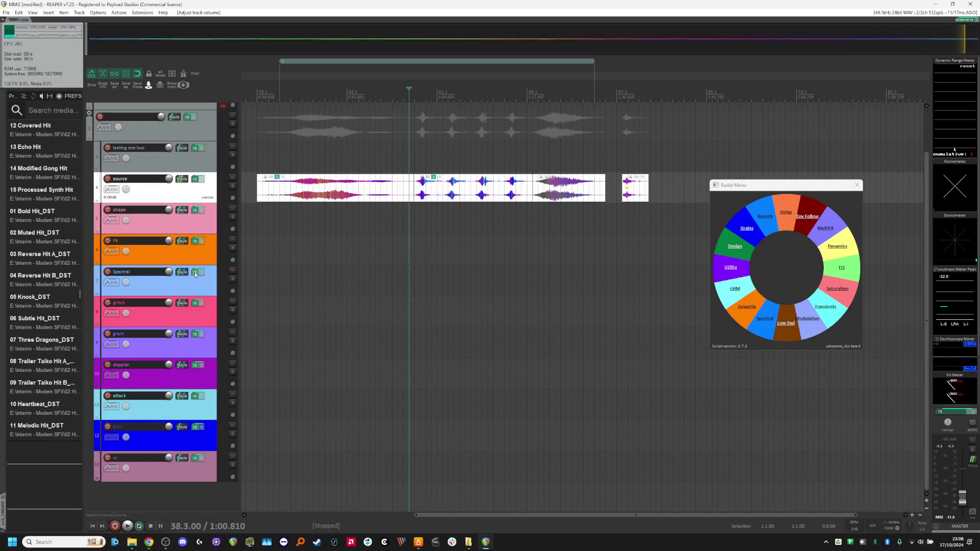
{"action": "left_click", "coordinate": [195, 272]}
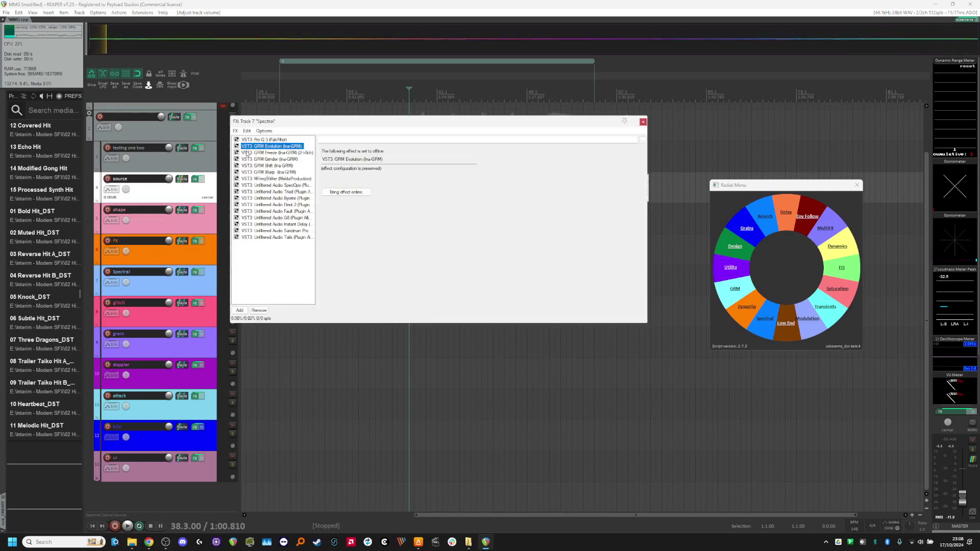
{"action": "left_click", "coordinate": [236, 146]}
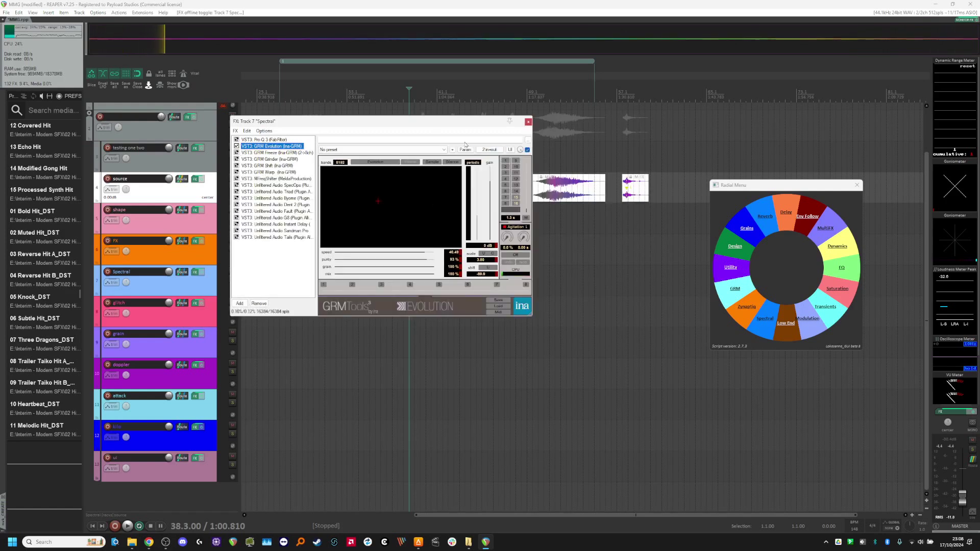
{"action": "left_click", "coordinate": [528, 121]}
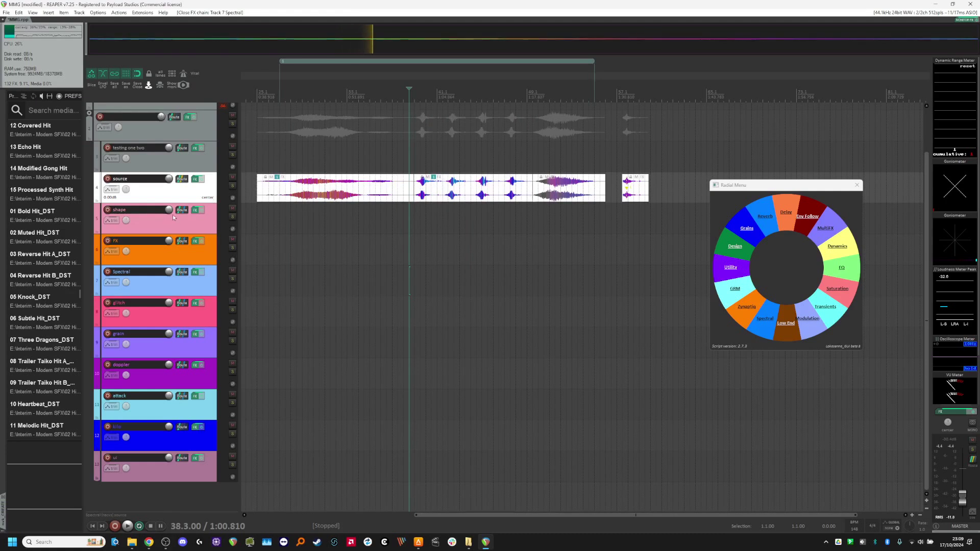
Step: Adjust the volume of the shape track
{"action": "left_click_drag", "start_coordinate": [170, 212], "coordinate": [177, 437]}
{"action": "mouse_move", "coordinate": [170, 210]}
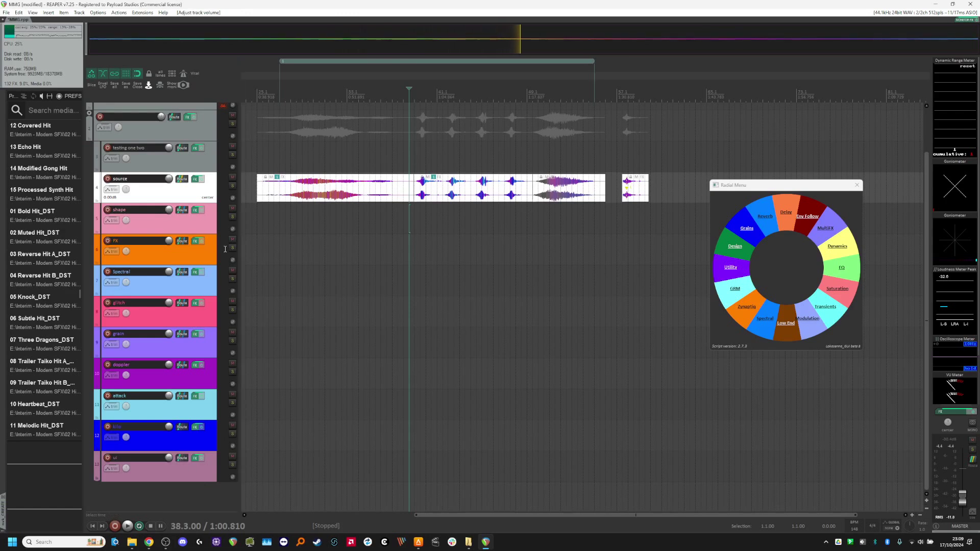
Step: Try nesting the source track inside glitch and glitch inside shape, then undo the track reordering
{"action": "left_click_drag", "start_coordinate": [202, 214], "coordinate": [209, 321]}
{"action": "left_click_drag", "start_coordinate": [206, 286], "coordinate": [200, 219]}
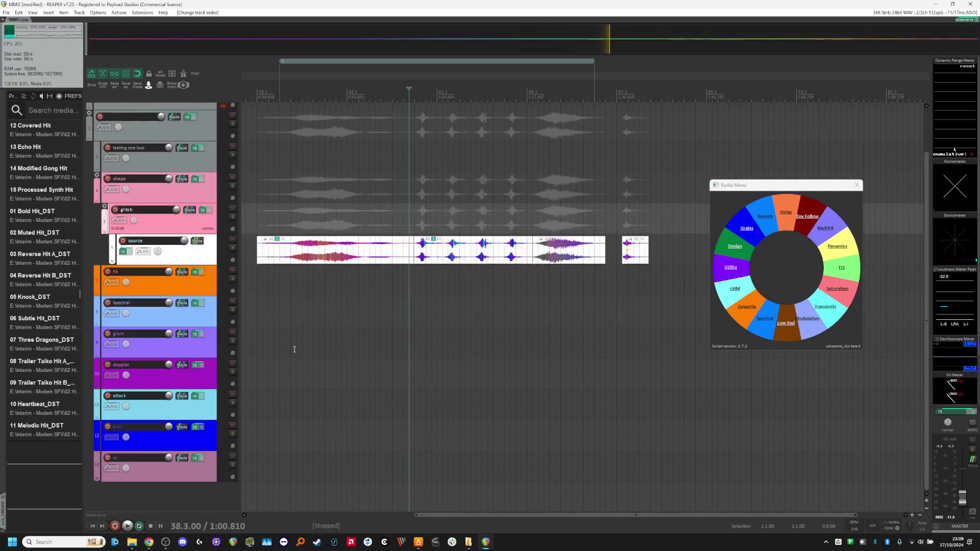
{"action": "scroll", "coordinate": [265, 380], "scroll_direction": "down", "scroll_amount": 1}
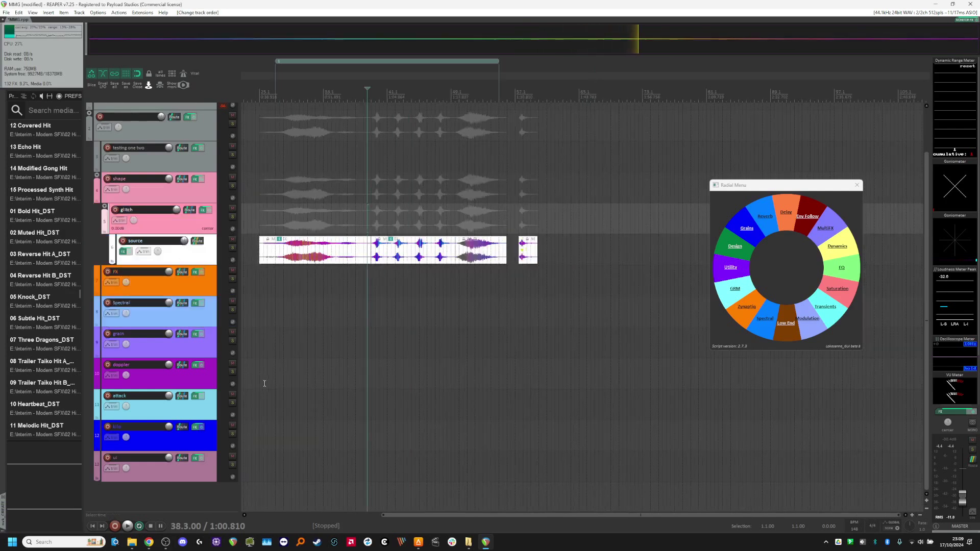
{"action": "scroll", "coordinate": [273, 348], "scroll_direction": "up", "scroll_amount": 1}
{"action": "left_click_drag", "start_coordinate": [286, 351], "coordinate": [300, 369]}
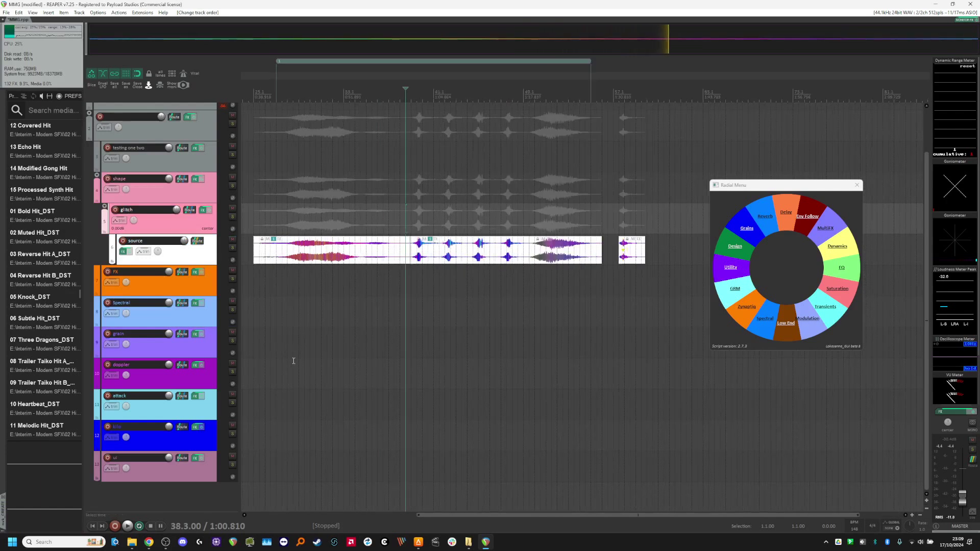
{"action": "key", "text": "ctrl+z"}
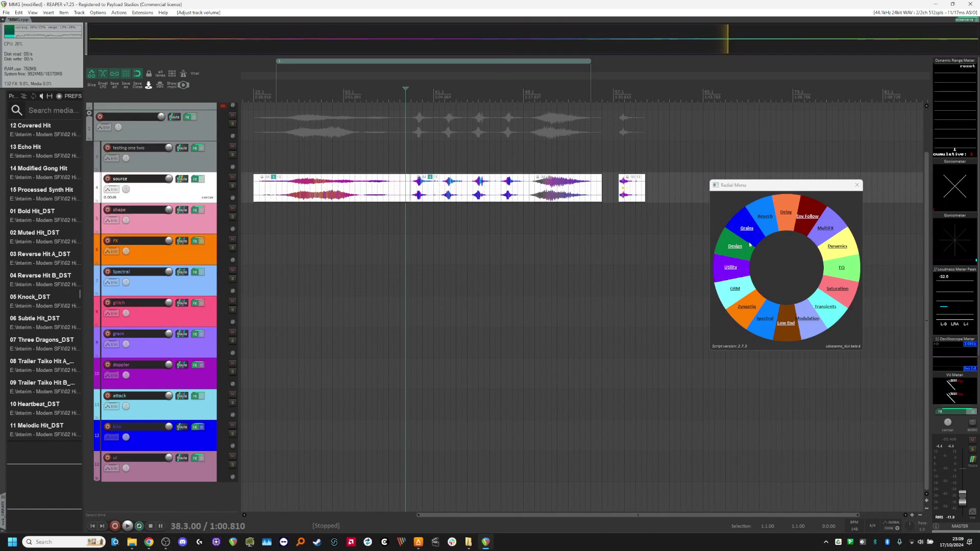
Step: Reposition the Radial Menu window over the timeline, closer to the source track's items
{"action": "left_click", "coordinate": [786, 212]}
{"action": "left_click_drag", "start_coordinate": [794, 187], "coordinate": [773, 175]}
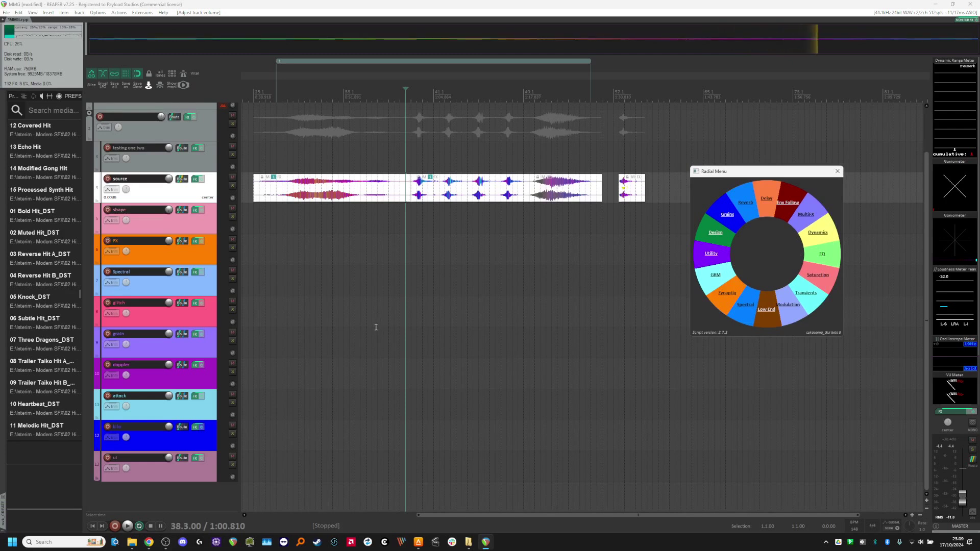
{"action": "scroll", "coordinate": [376, 327], "scroll_direction": "down", "scroll_amount": 2}
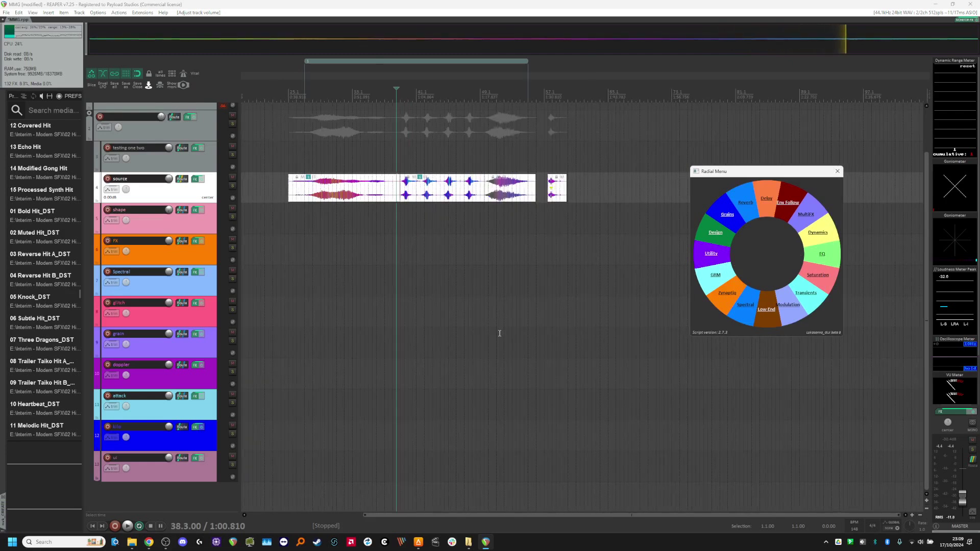
{"action": "scroll", "coordinate": [499, 333], "scroll_direction": "down", "scroll_amount": 1}
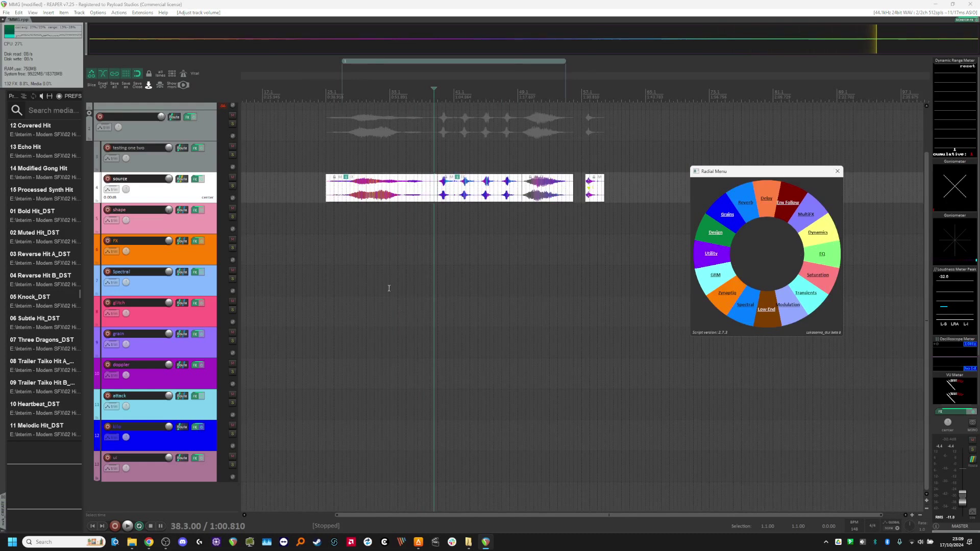
{"action": "scroll", "coordinate": [309, 272], "scroll_direction": "down", "scroll_amount": 2}
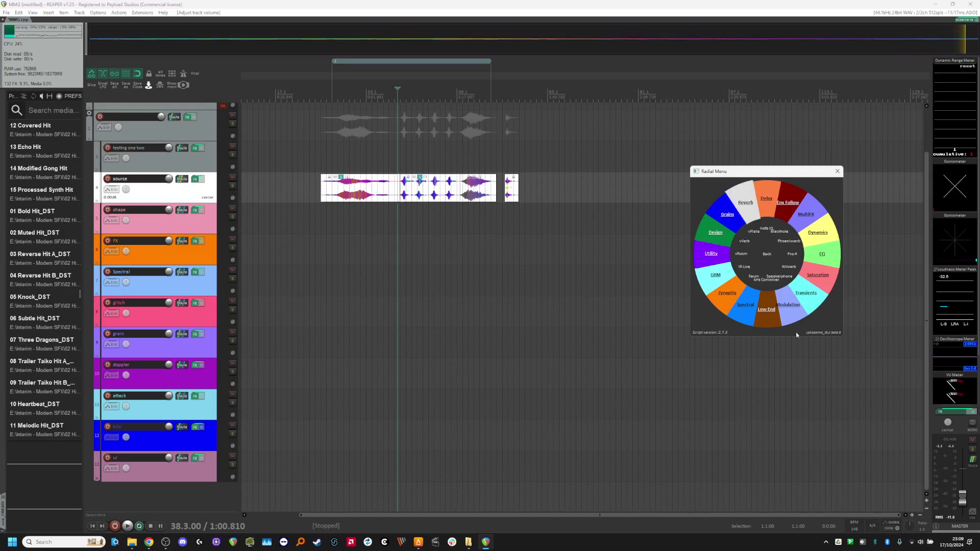
{"action": "left_click_drag", "start_coordinate": [765, 169], "coordinate": [731, 125]}
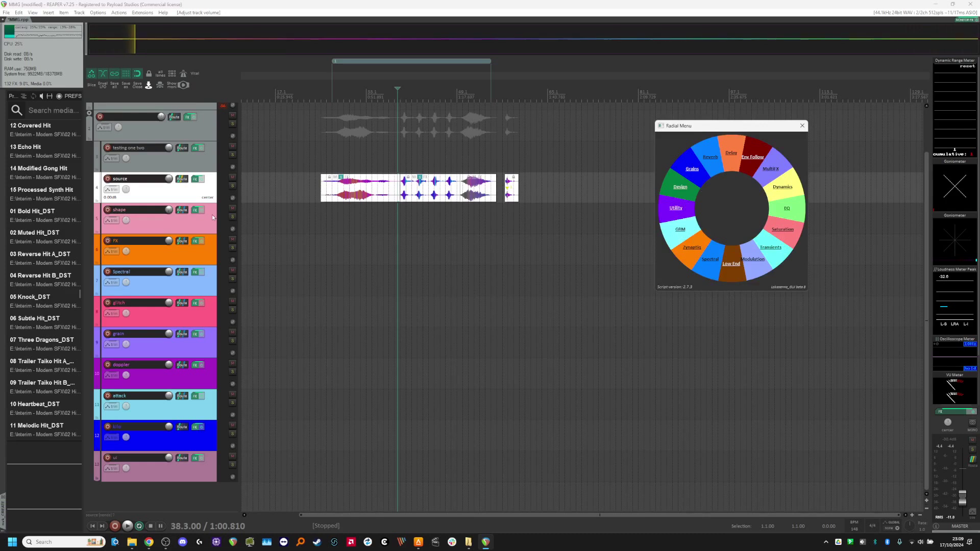
{"action": "mouse_move", "coordinate": [212, 195]}
{"action": "left_mouse_down"}
{"action": "mouse_move", "coordinate": [203, 256]}
{"action": "mouse_move", "coordinate": [203, 191]}
{"action": "left_mouse_up"}
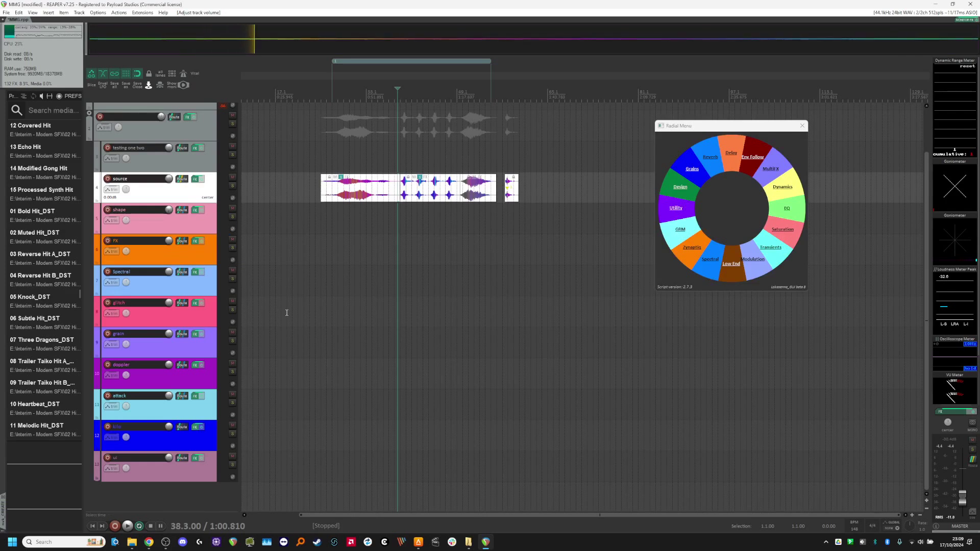
{"action": "scroll", "coordinate": [351, 305], "scroll_direction": "up", "scroll_amount": 2}
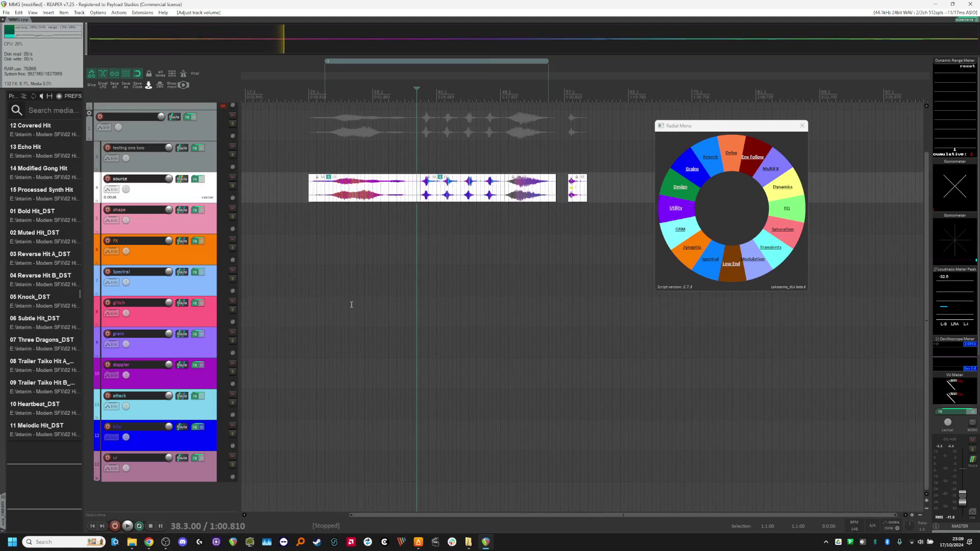
{"action": "scroll", "coordinate": [355, 317], "scroll_direction": "down", "scroll_amount": 1}
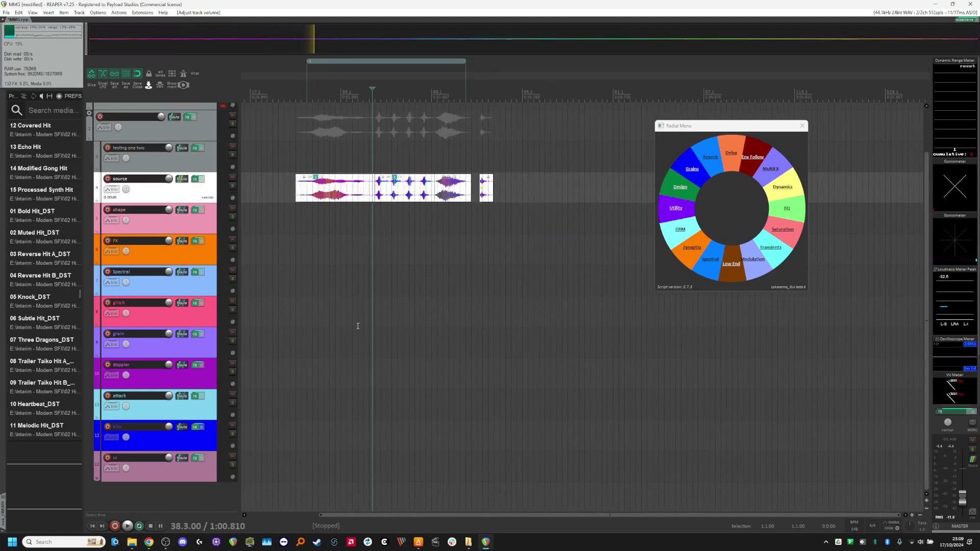
{"action": "scroll", "coordinate": [358, 326], "scroll_direction": "up", "scroll_amount": 1}
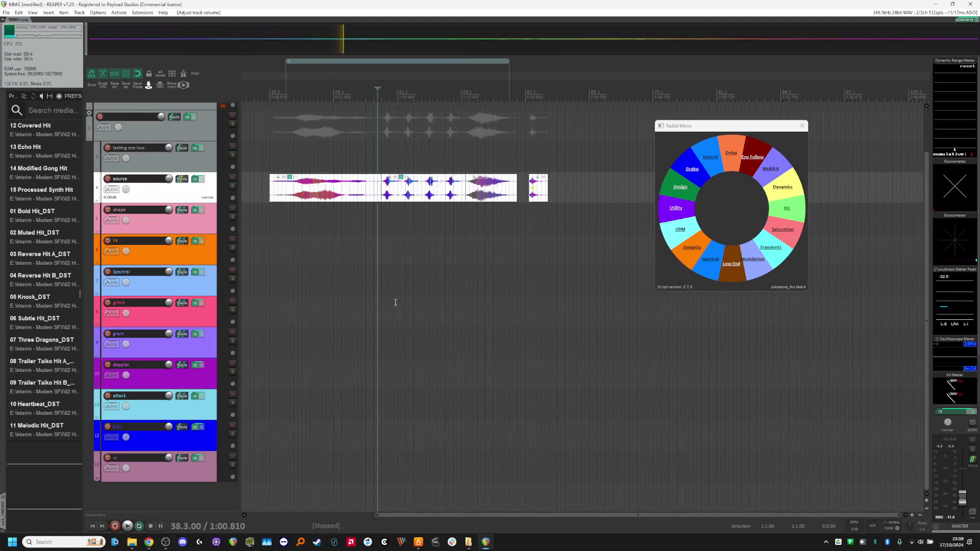